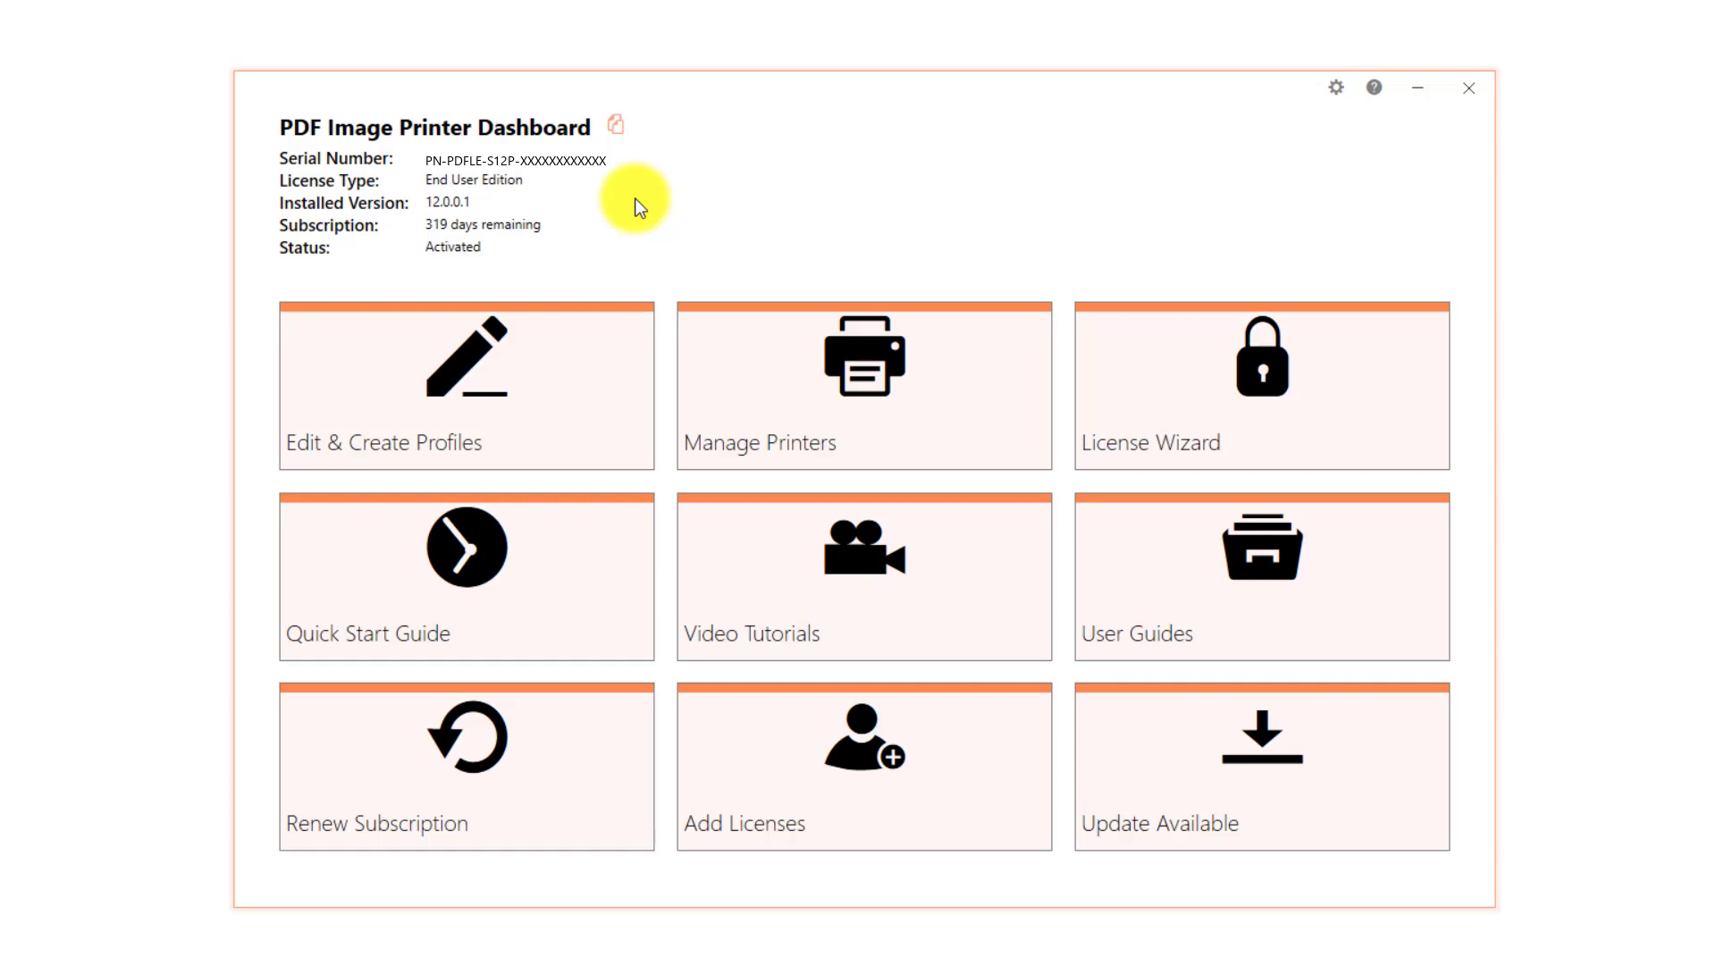
# - Copy the Adobe PDF profile as 'Adobe PDF - with custom text in footer', appending 'with custom text in footer.' to its description
pyautogui.click(592, 373)
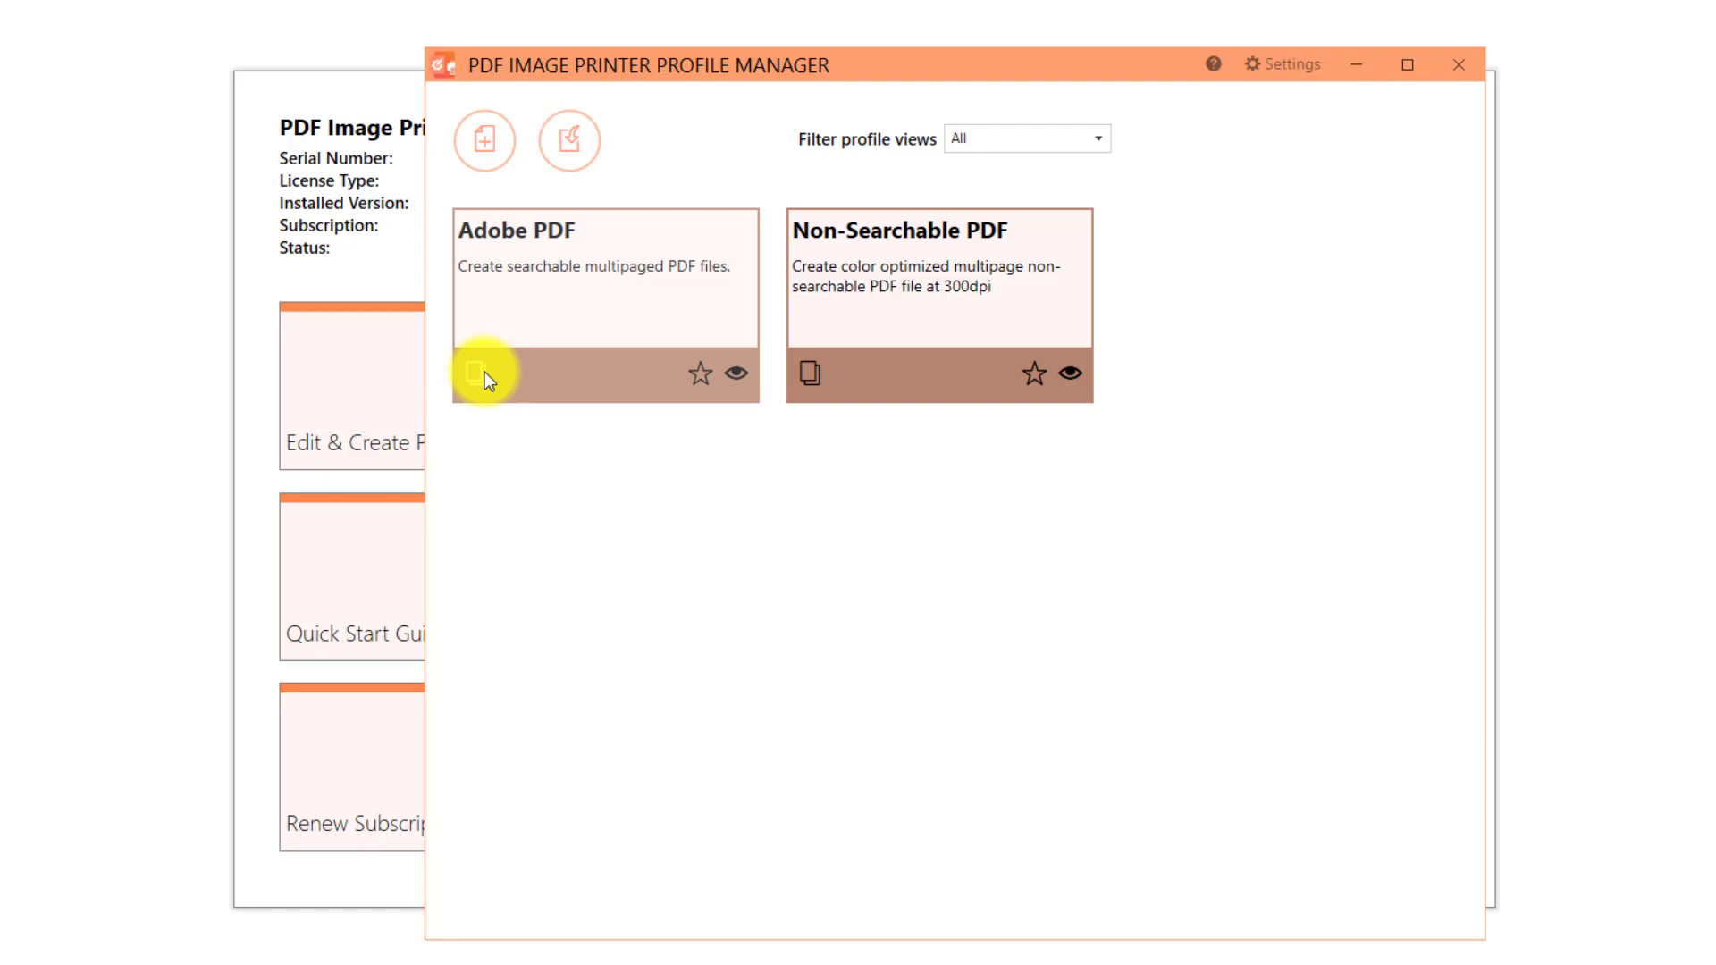
pyautogui.click(484, 372)
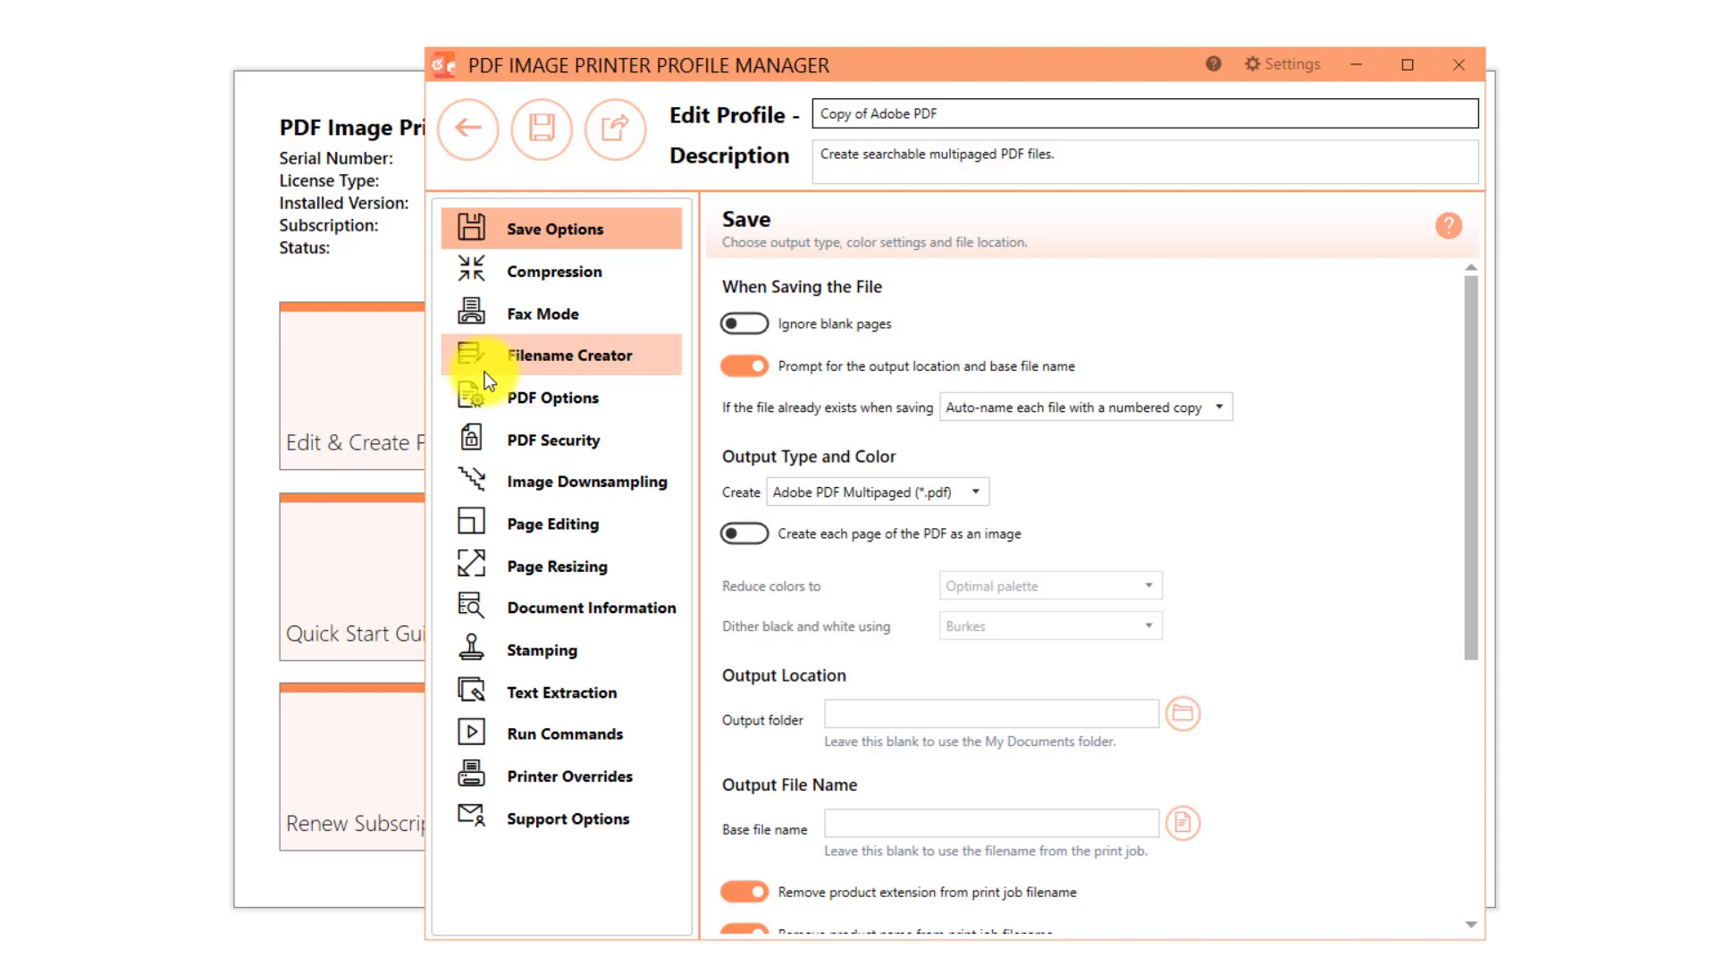
pyautogui.press('BackSpace')
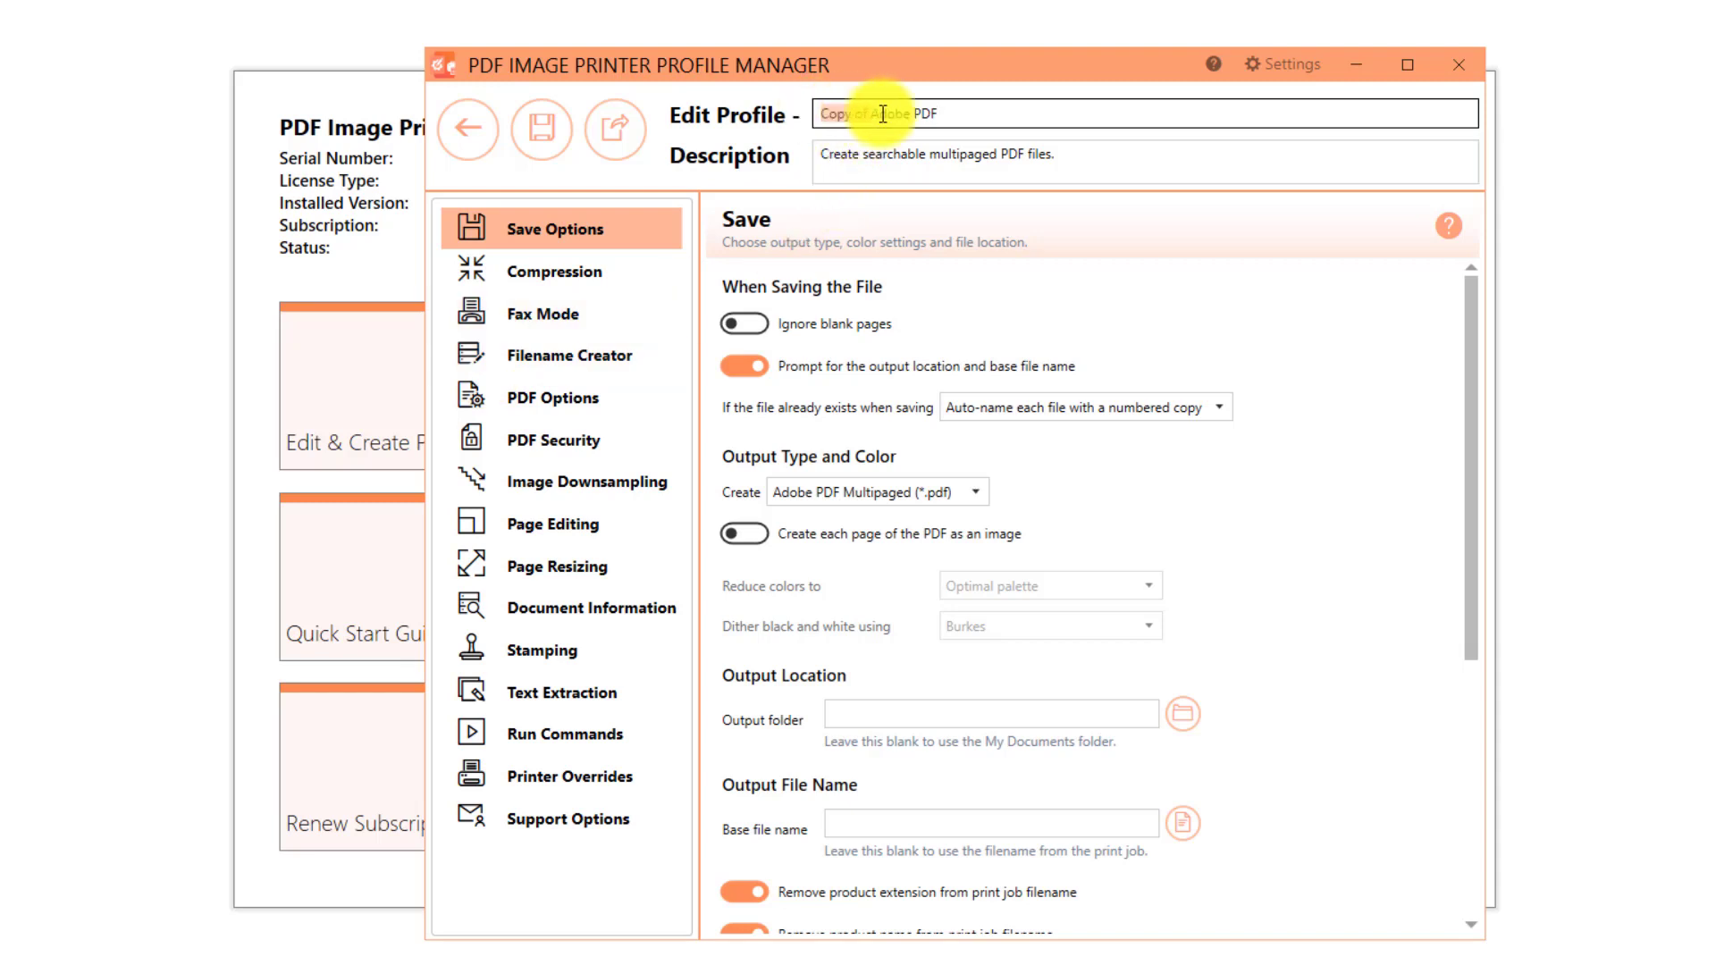
pyautogui.click(984, 117)
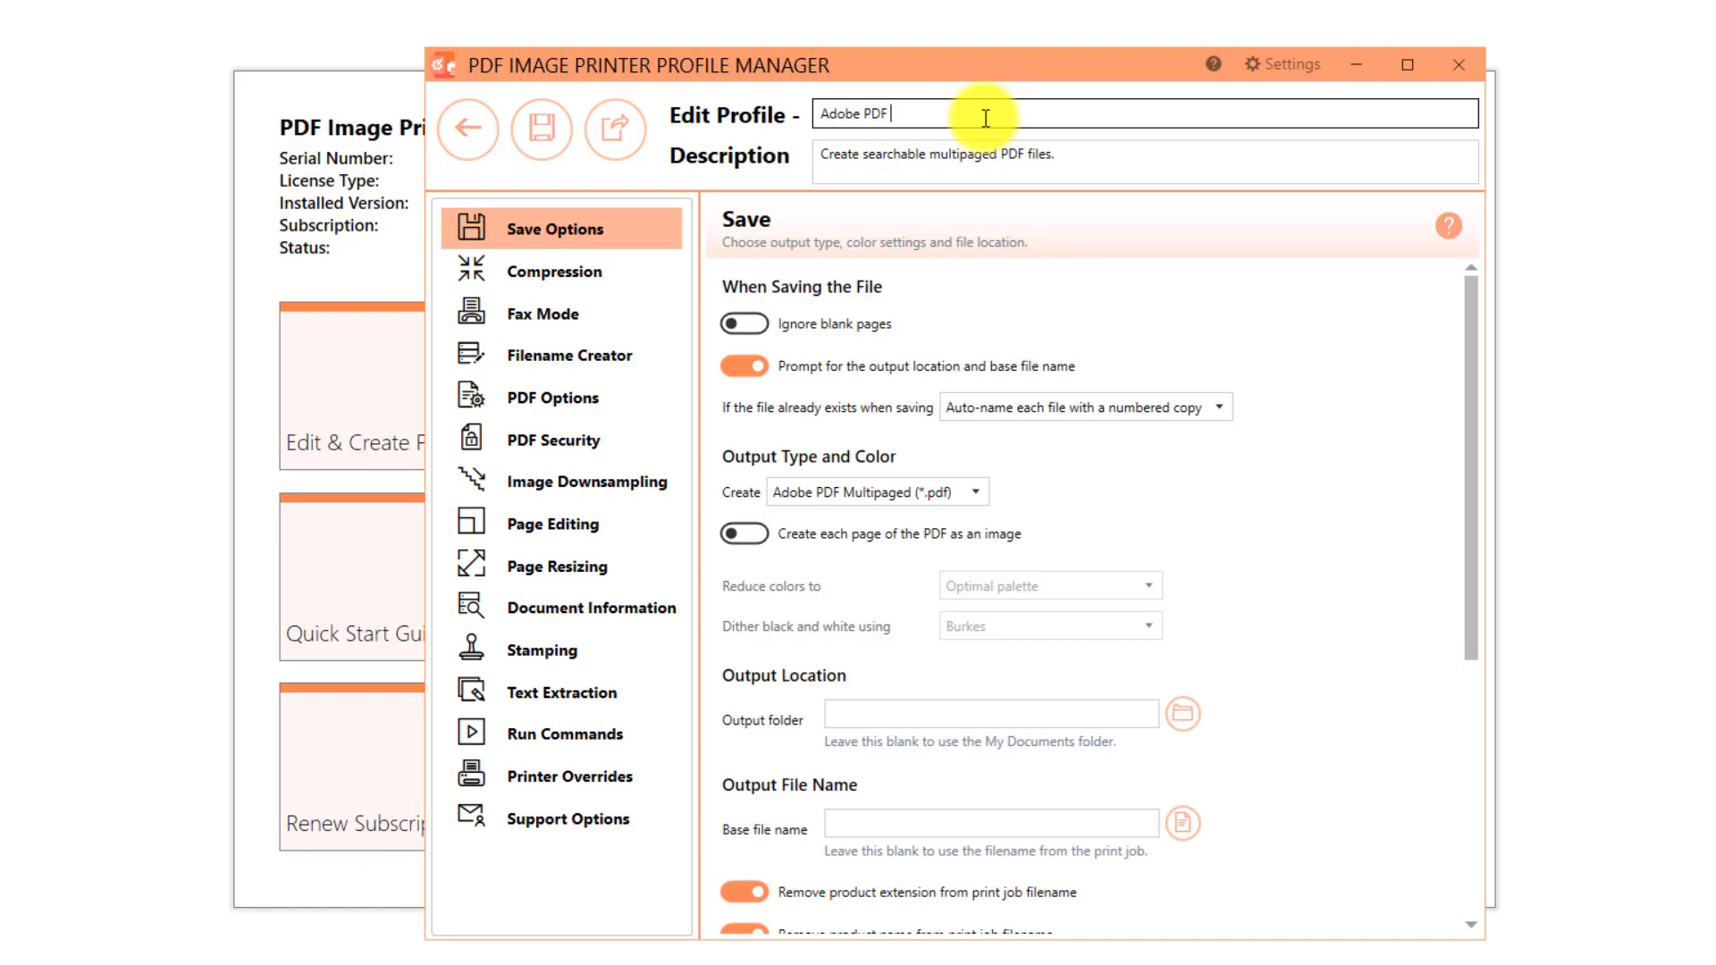
pyautogui.write('- with custo')
pyautogui.write('m text in')
pyautogui.write(' footer')
pyautogui.click(1073, 153)
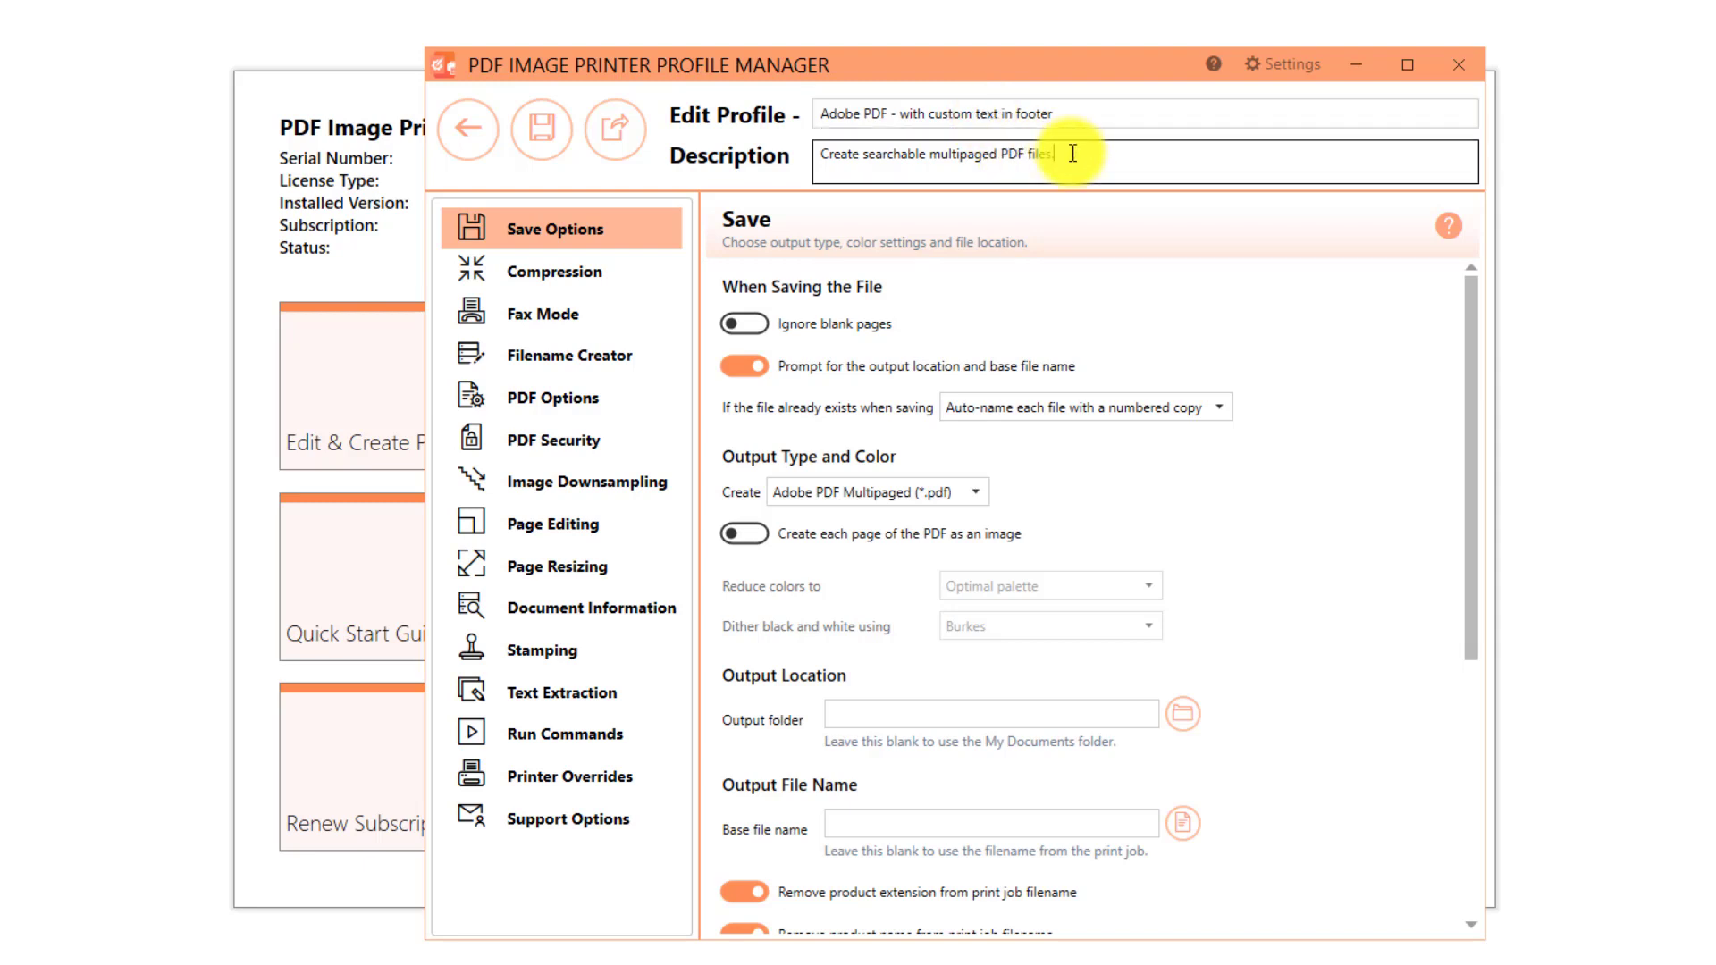
pyautogui.write('with custom text ')
pyautogui.write('in footer.')
# - Add a text stamp, replacing 'Draft' with 'Internal Use Only - Confidental'
pyautogui.click(615, 648)
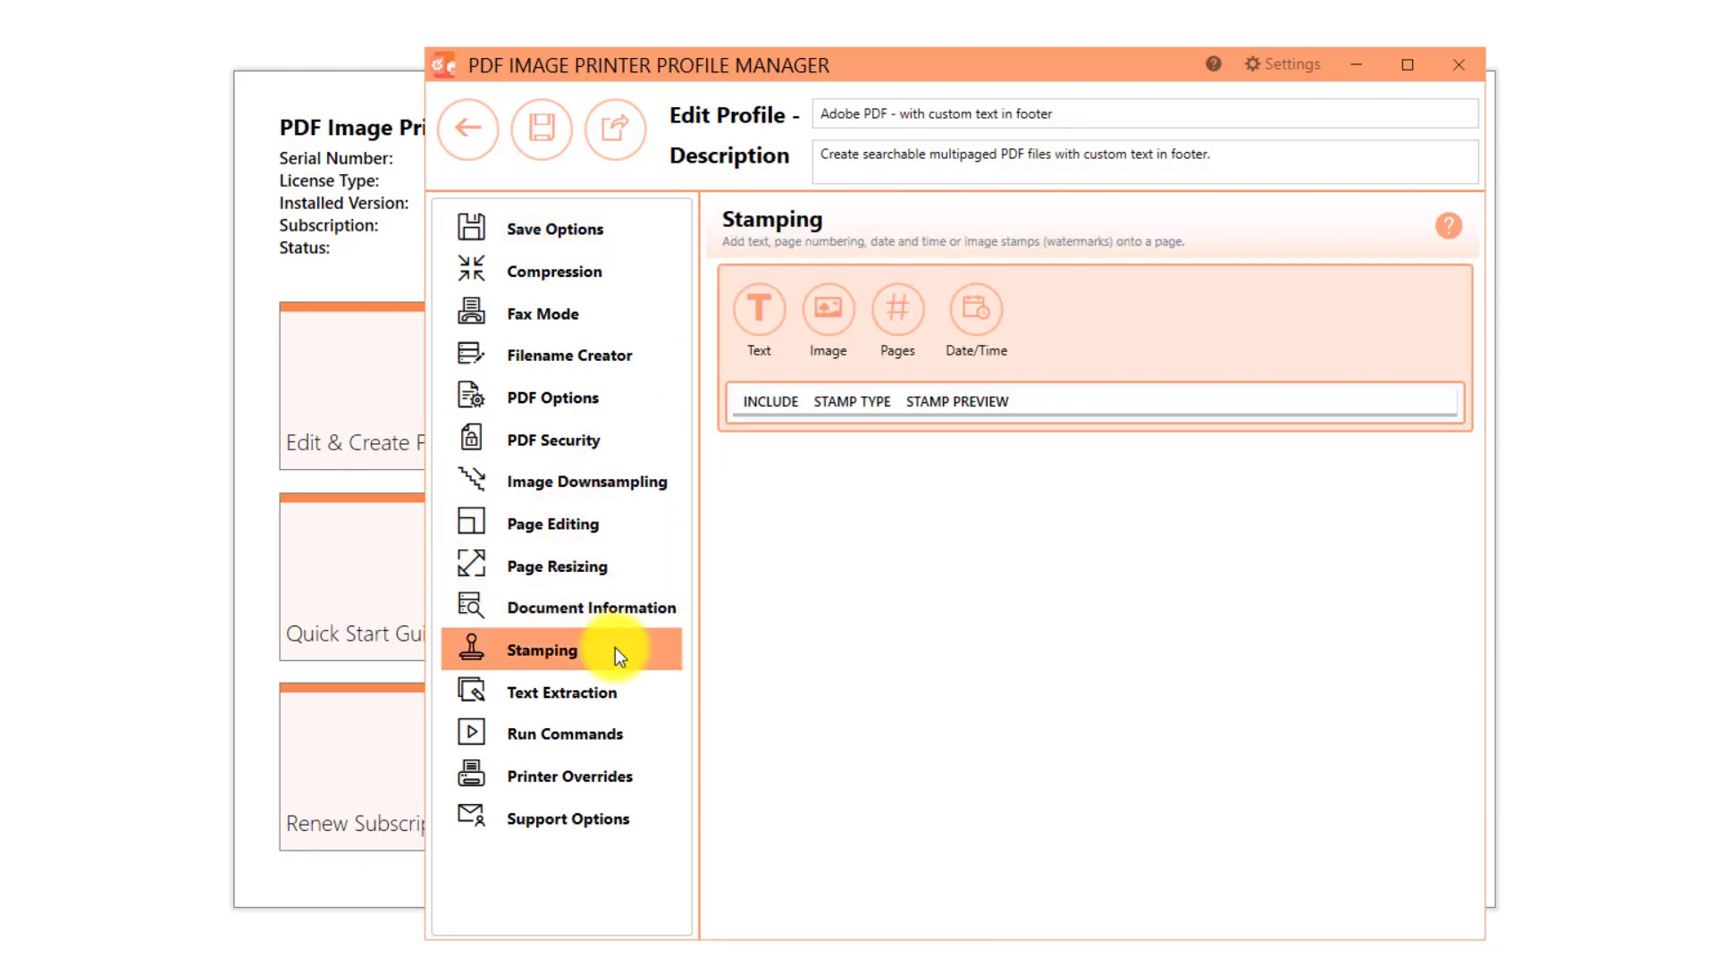
pyautogui.click(771, 328)
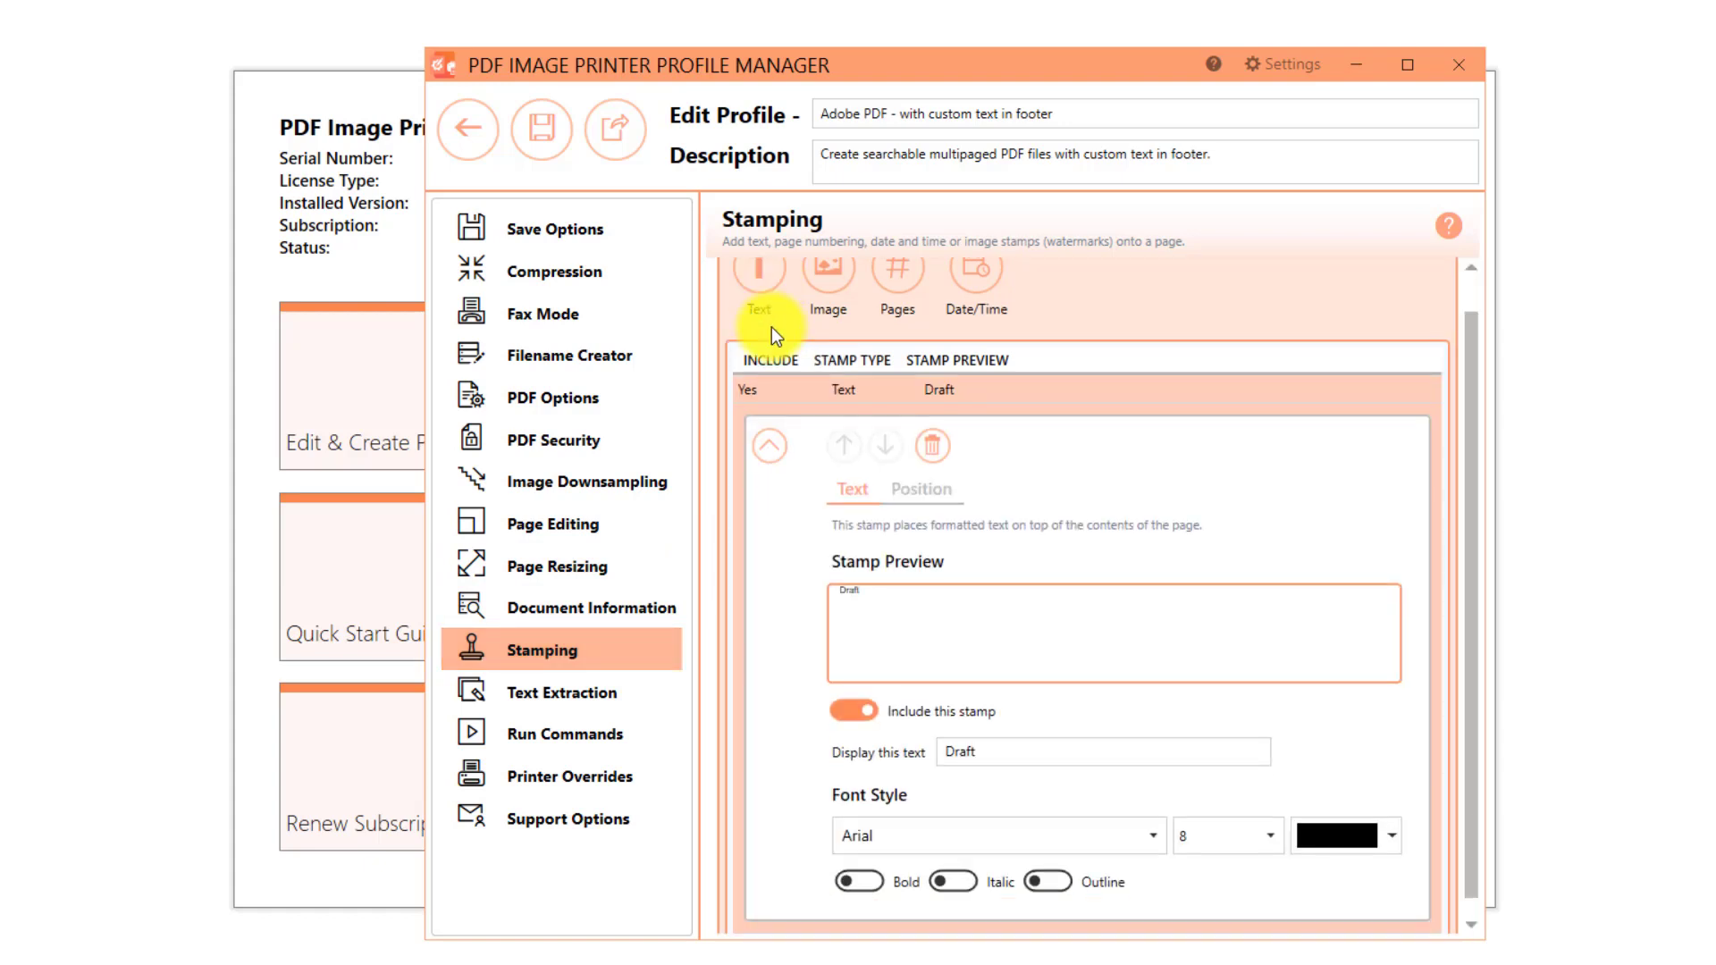
pyautogui.click(997, 748)
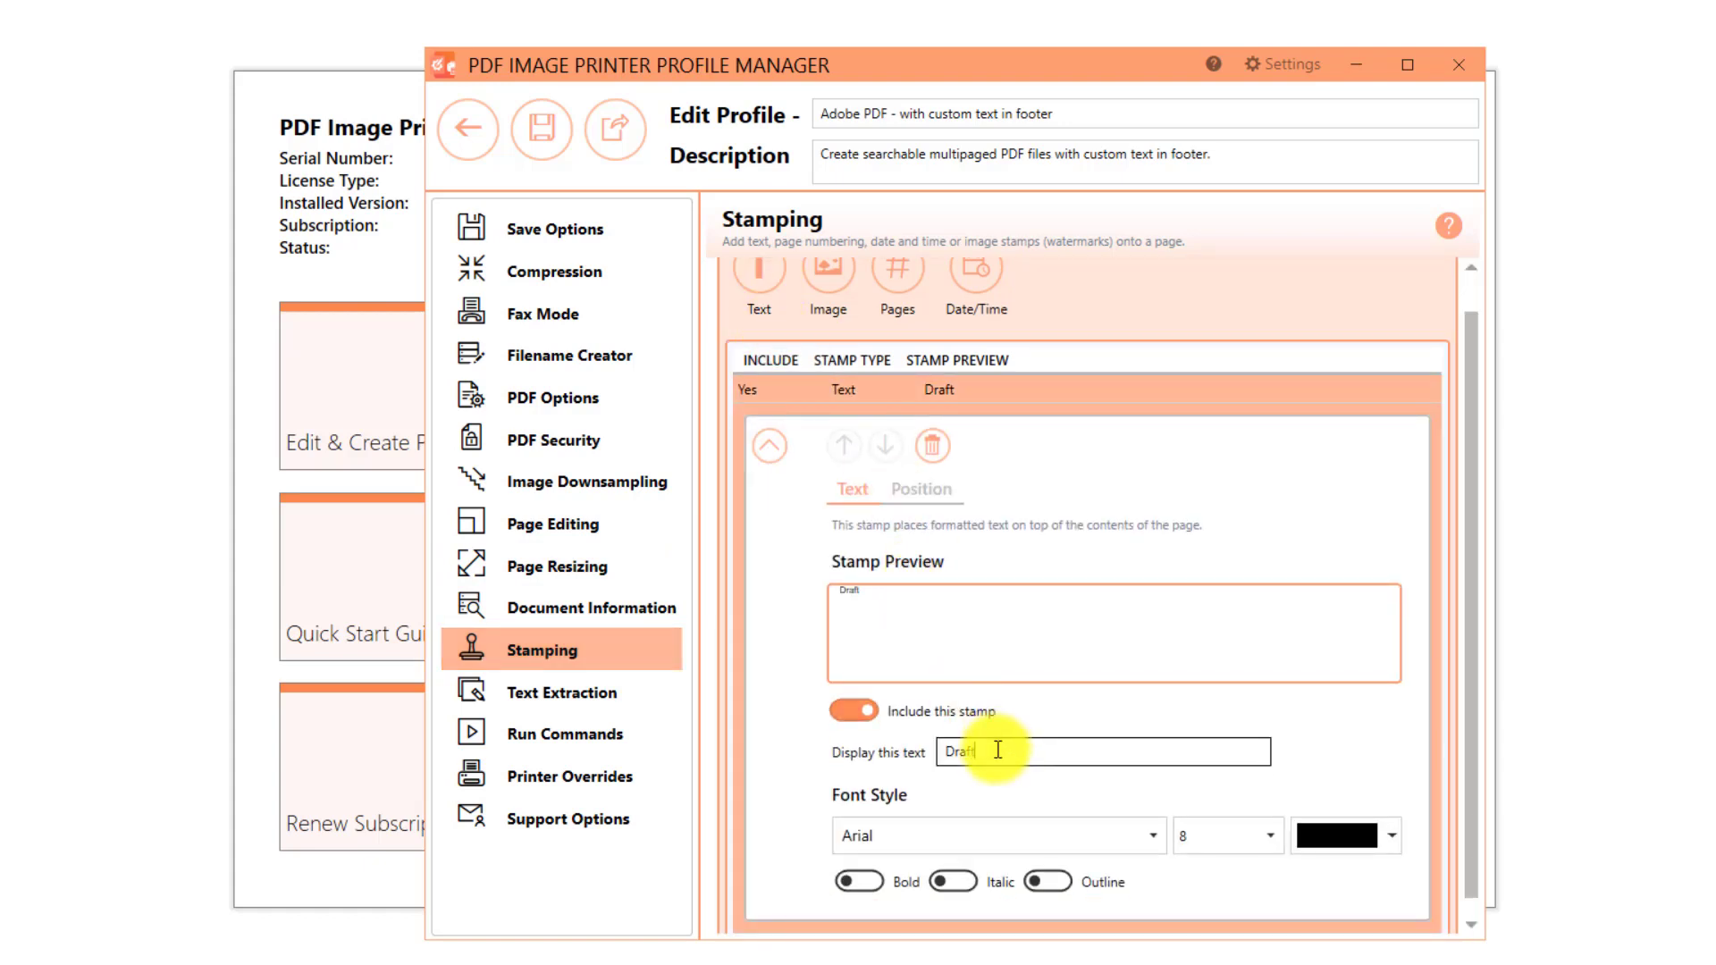
pyautogui.moveTo(997, 749); pyautogui.dragTo(864, 734)
pyautogui.write('In')
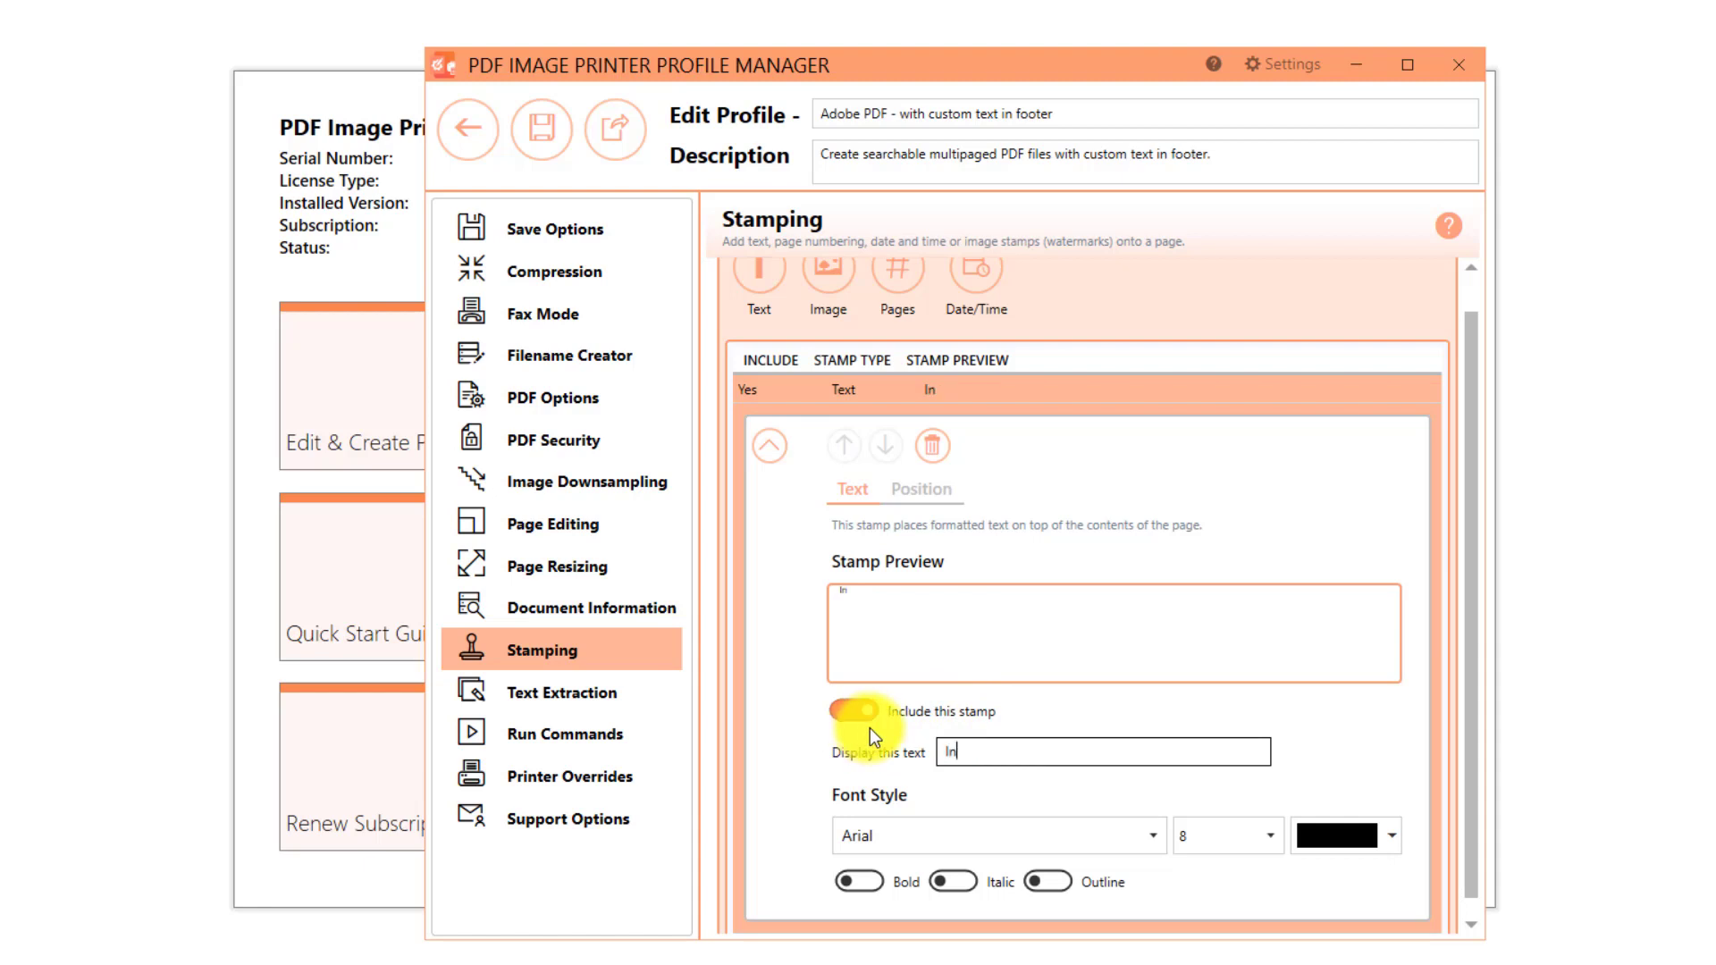
pyautogui.write('ternal Use Onl')
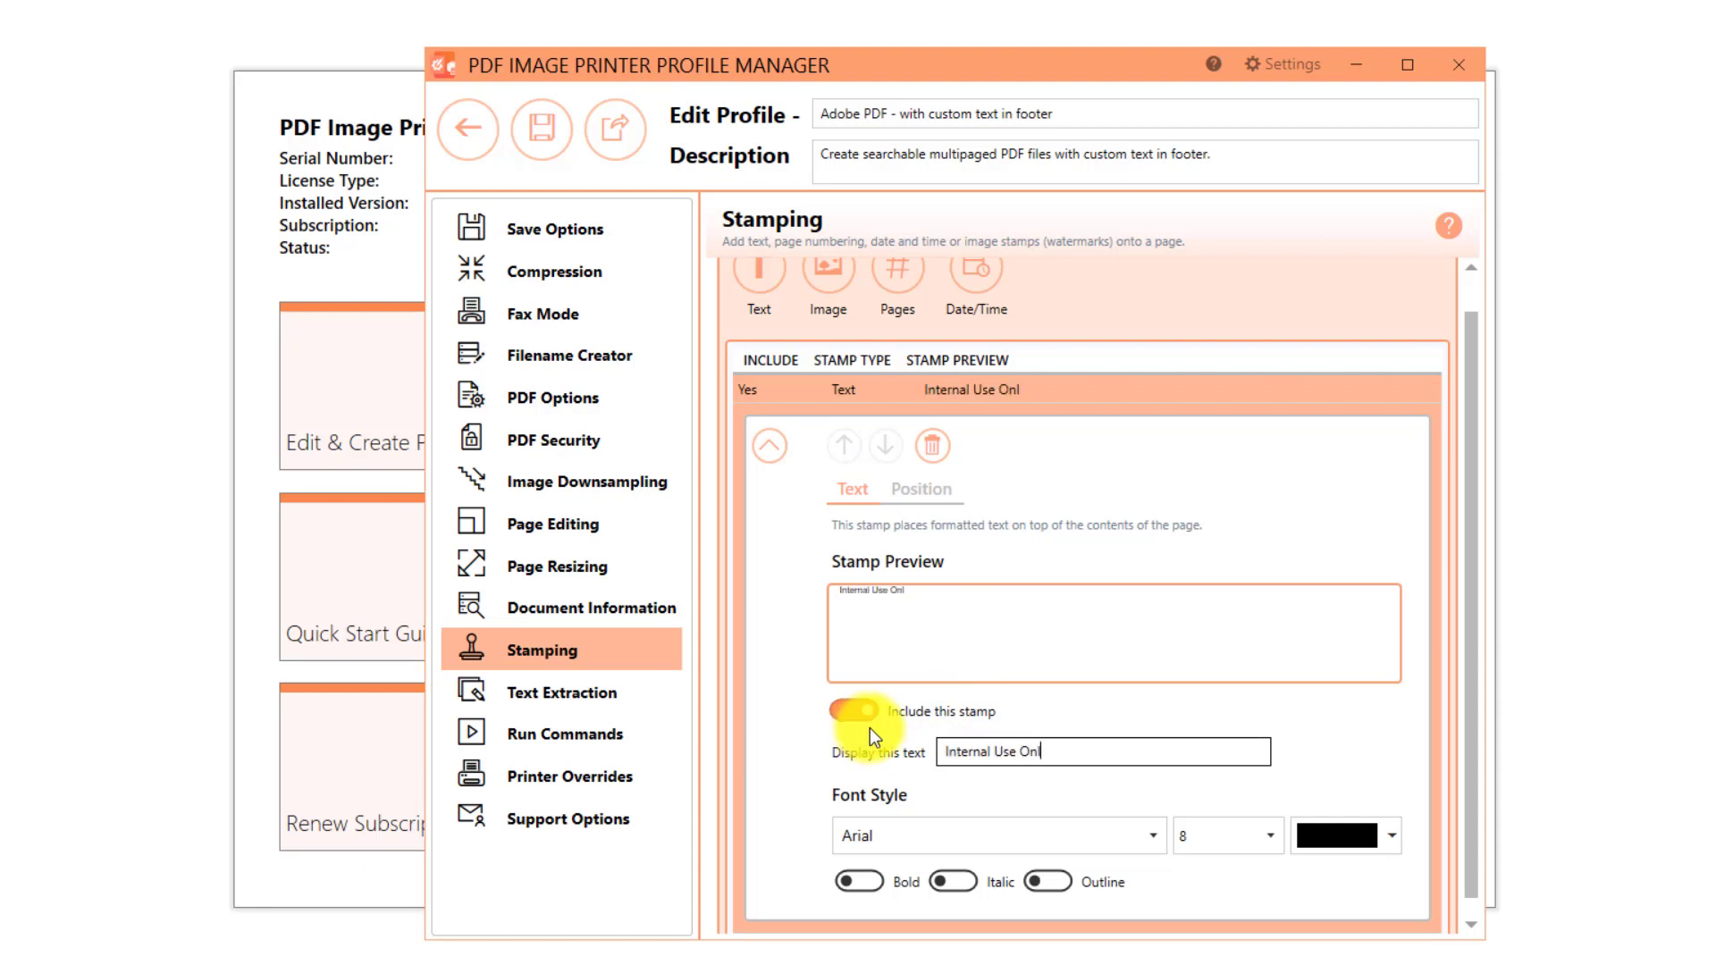
pyautogui.write('y - Confident')
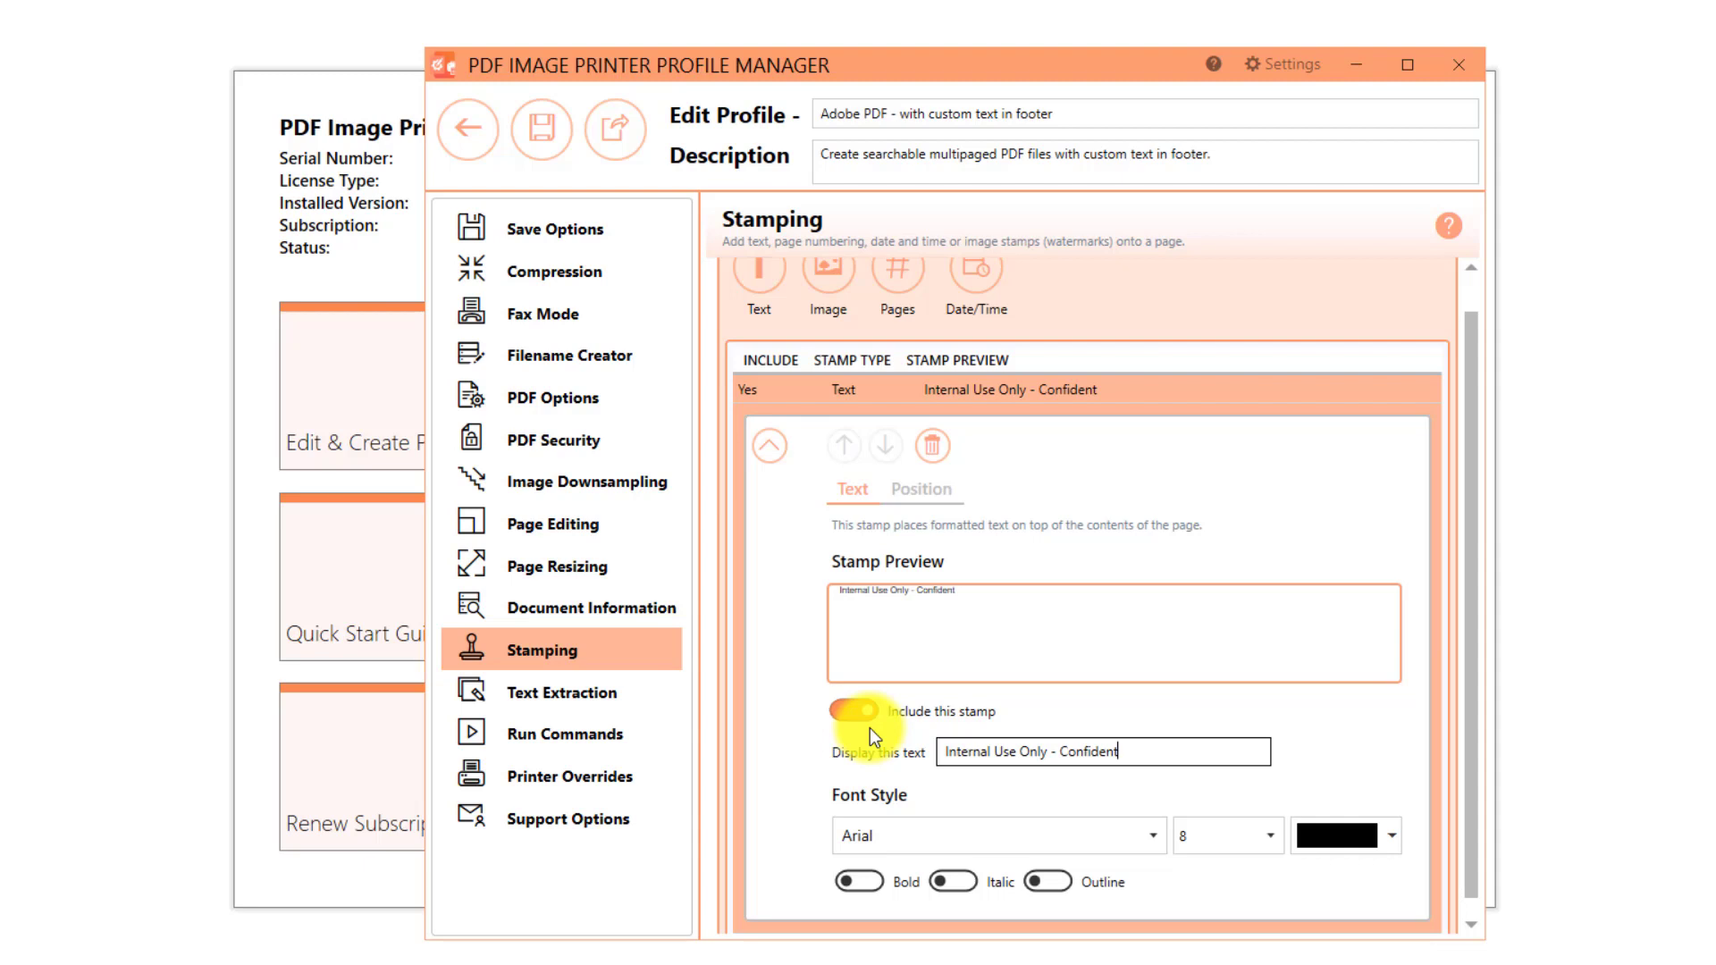
pyautogui.write('al')
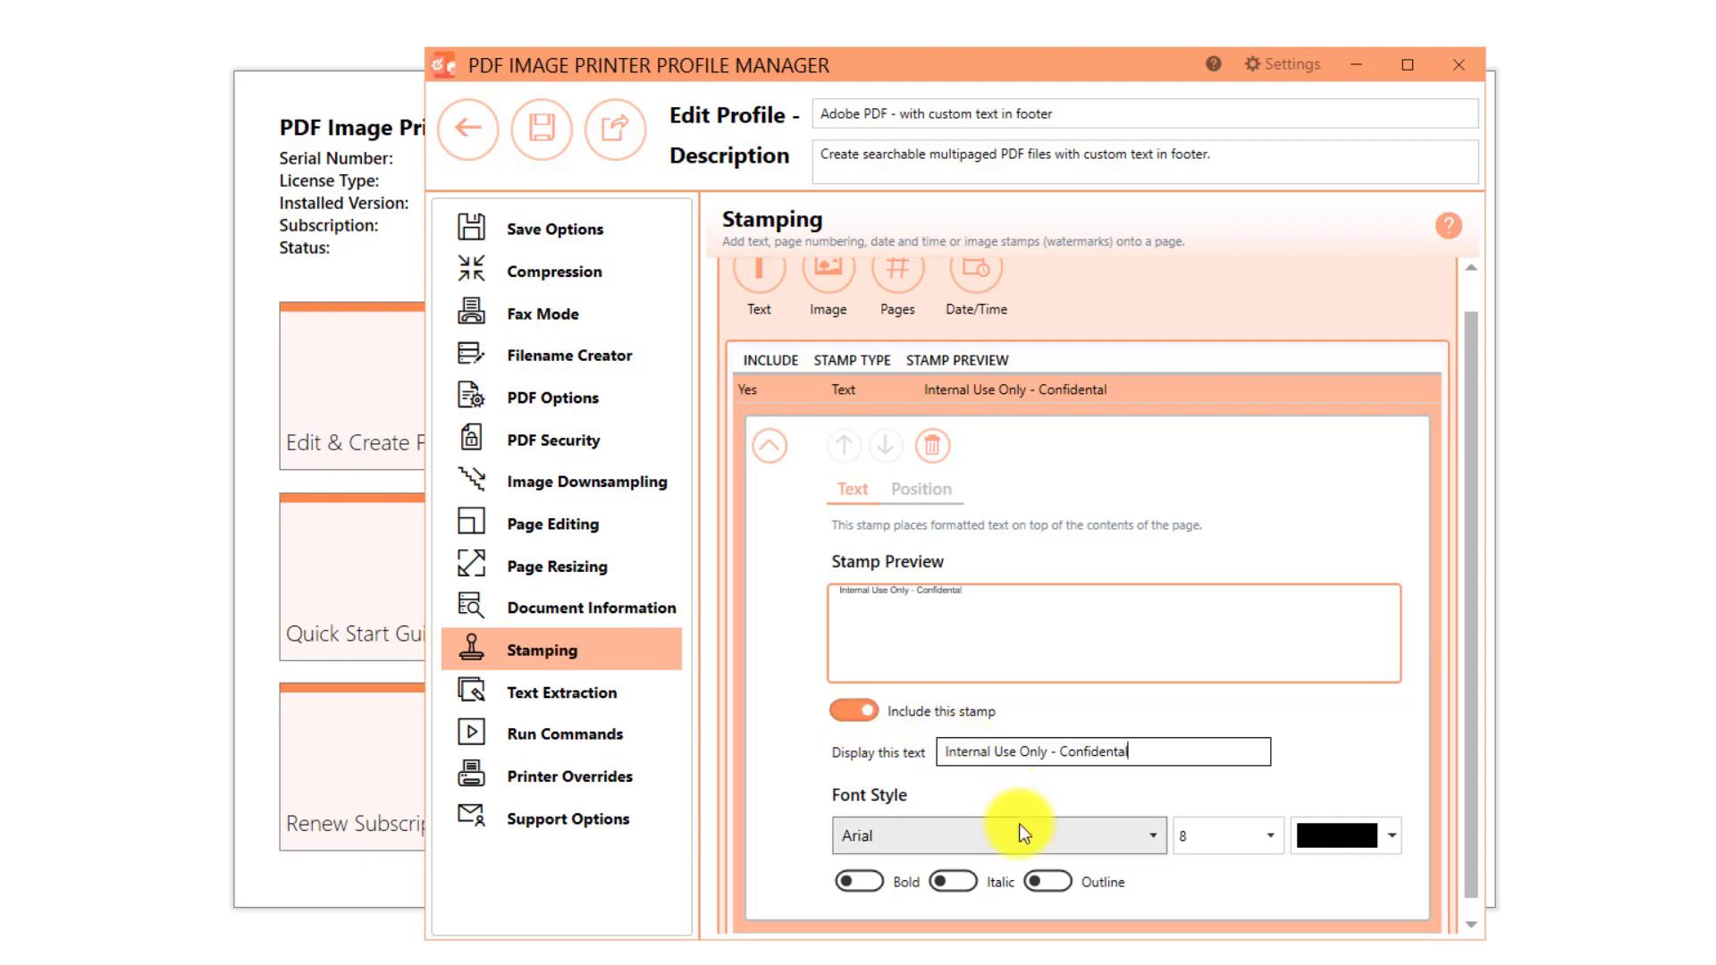
# - Format the stamp text as Times New Roman, size 10, in red
pyautogui.click(1103, 835)
pyautogui.scroll(-10, 1103, 834)
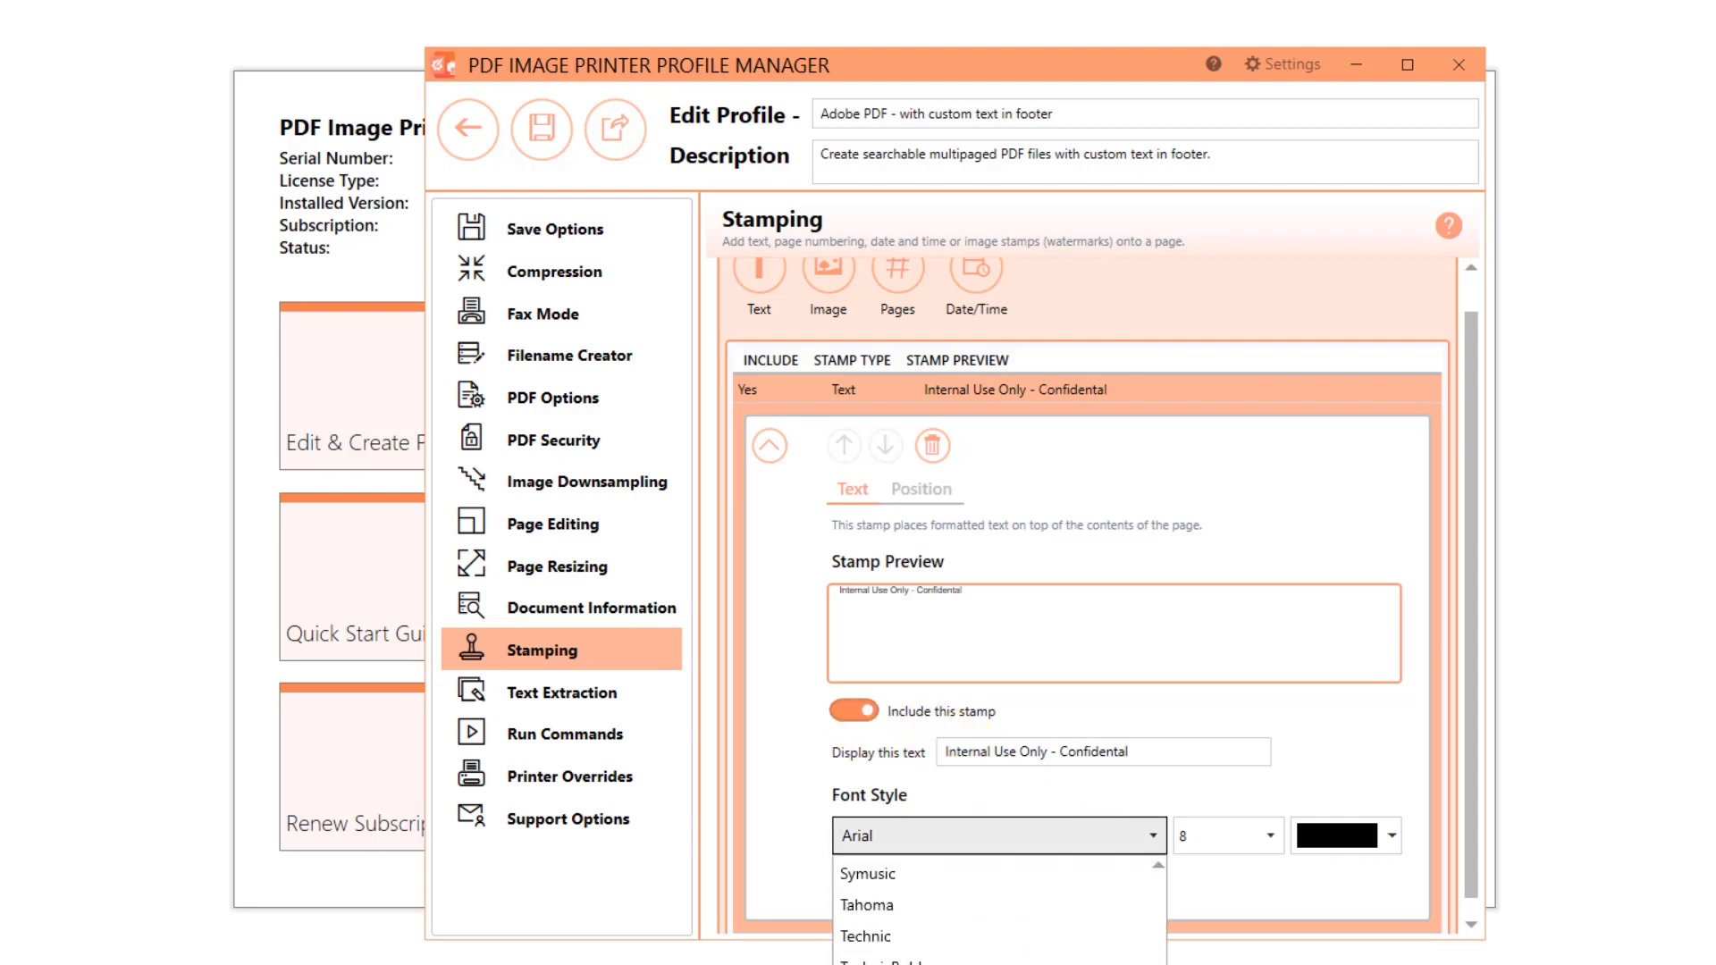
pyautogui.click(893, 962)
pyautogui.click(1278, 840)
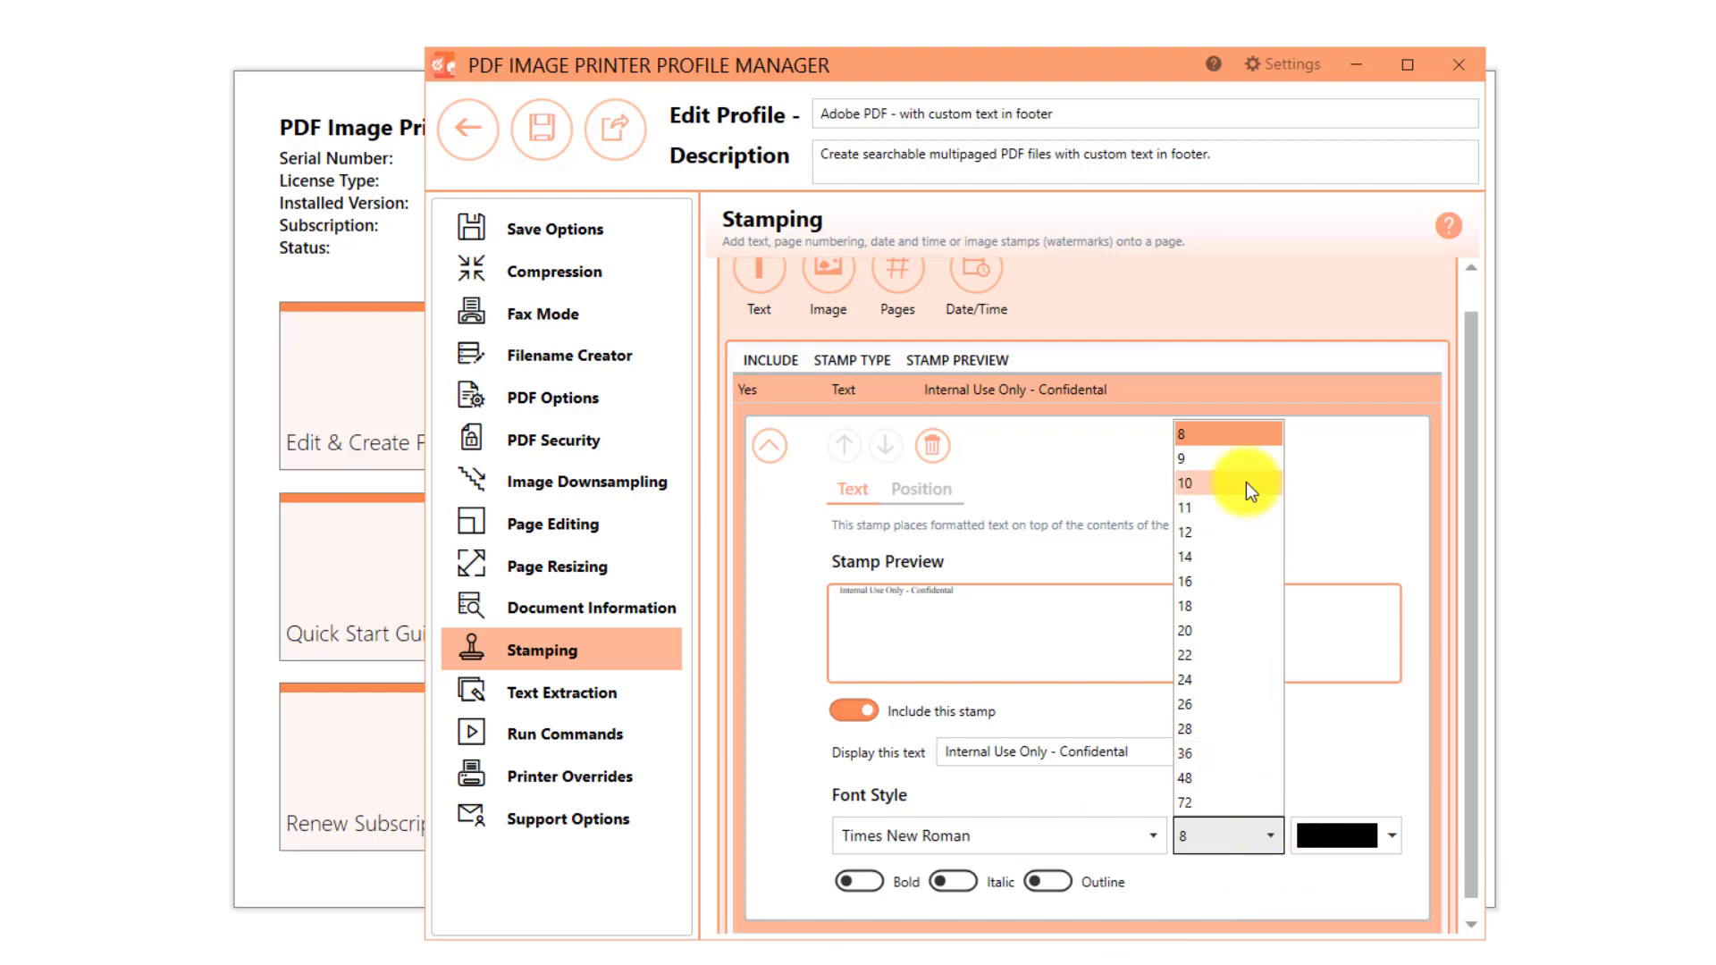
pyautogui.click(1246, 480)
pyautogui.click(1391, 842)
pyautogui.click(1223, 770)
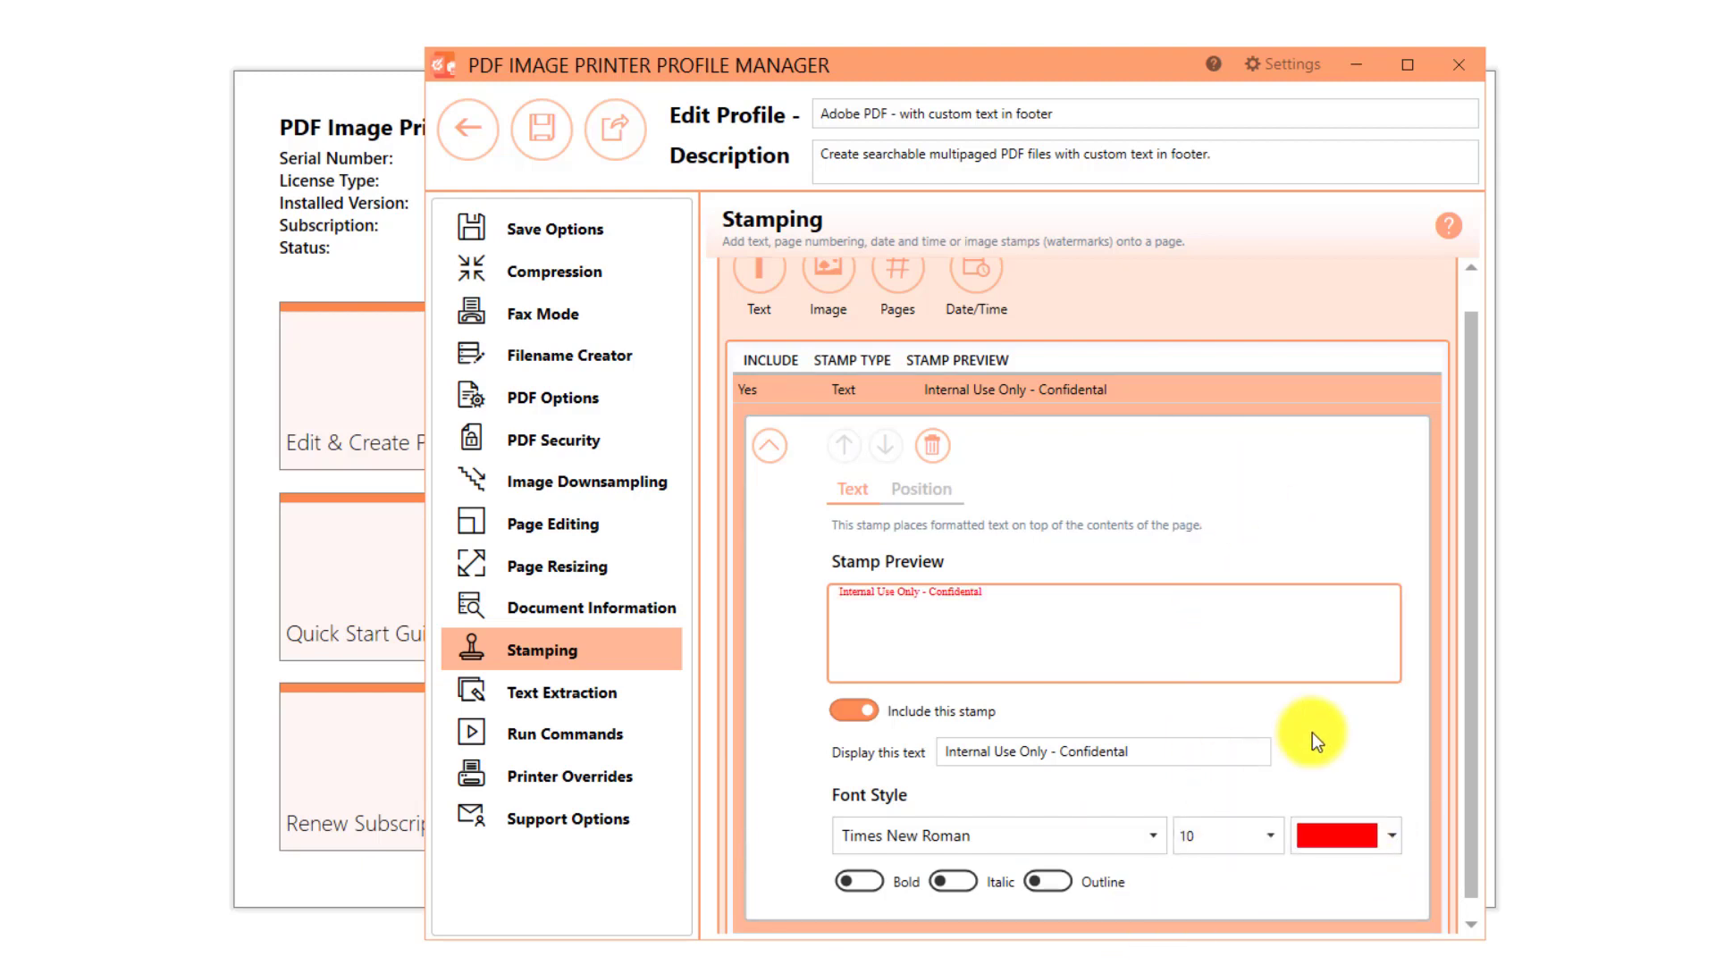
# - Position the stamp at bottom vertical alignment, horizontally centred, on All Pages
pyautogui.click(936, 487)
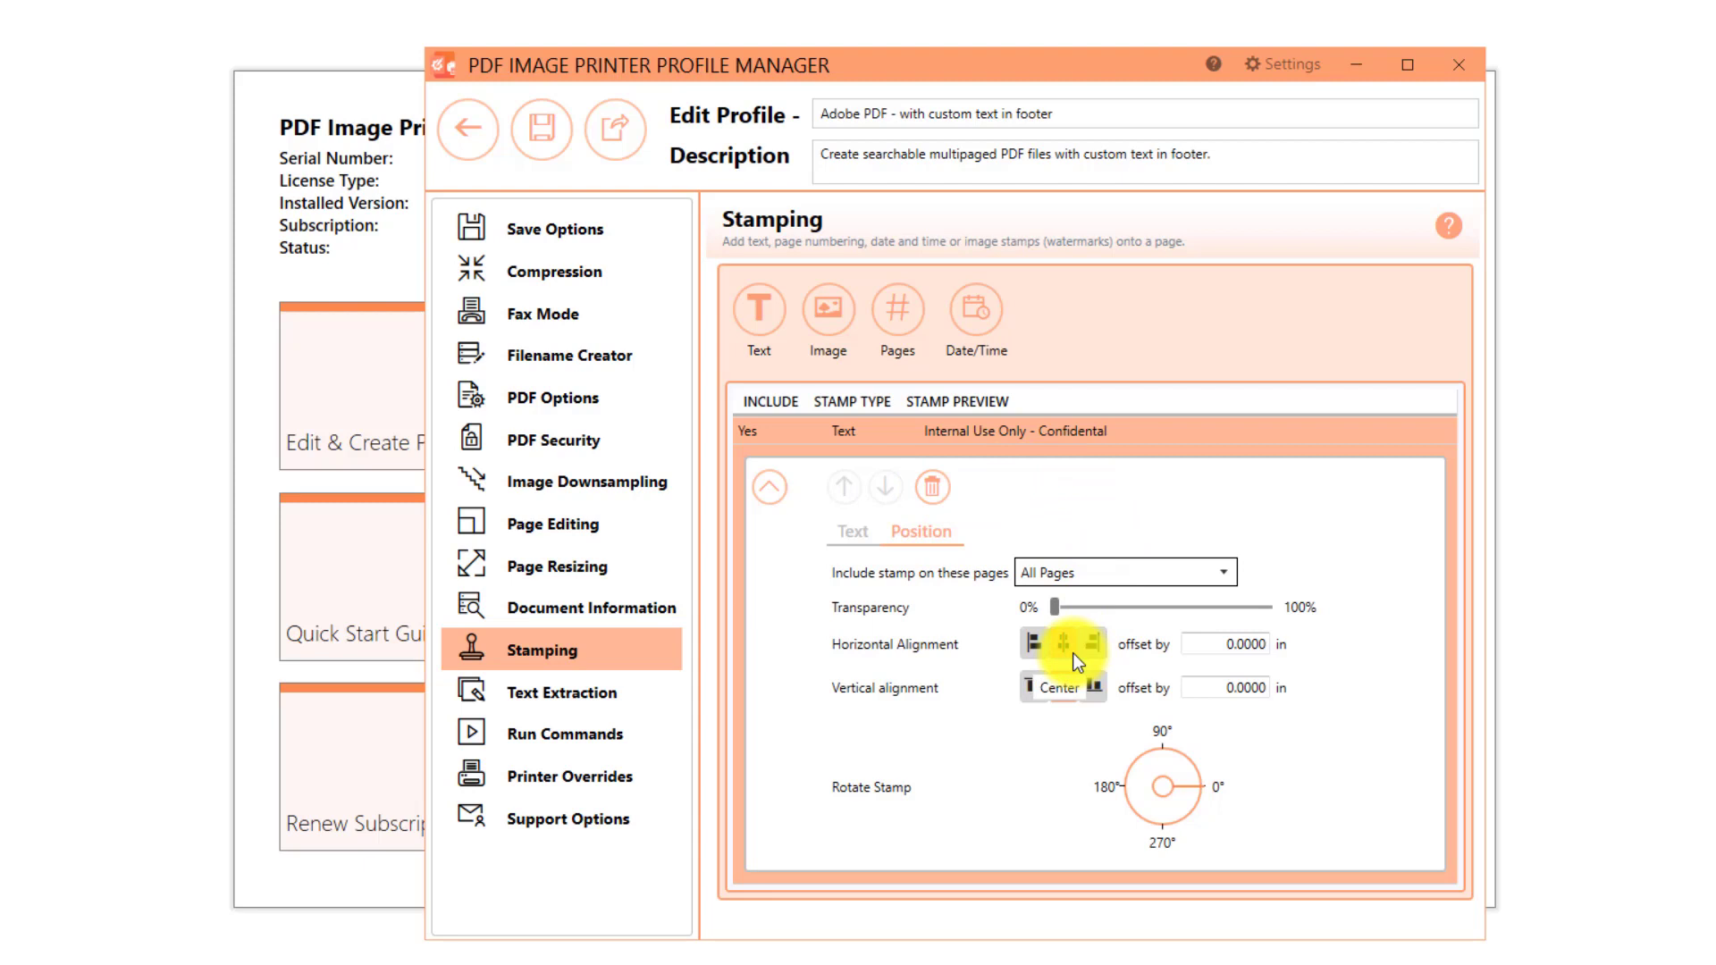
pyautogui.click(1094, 695)
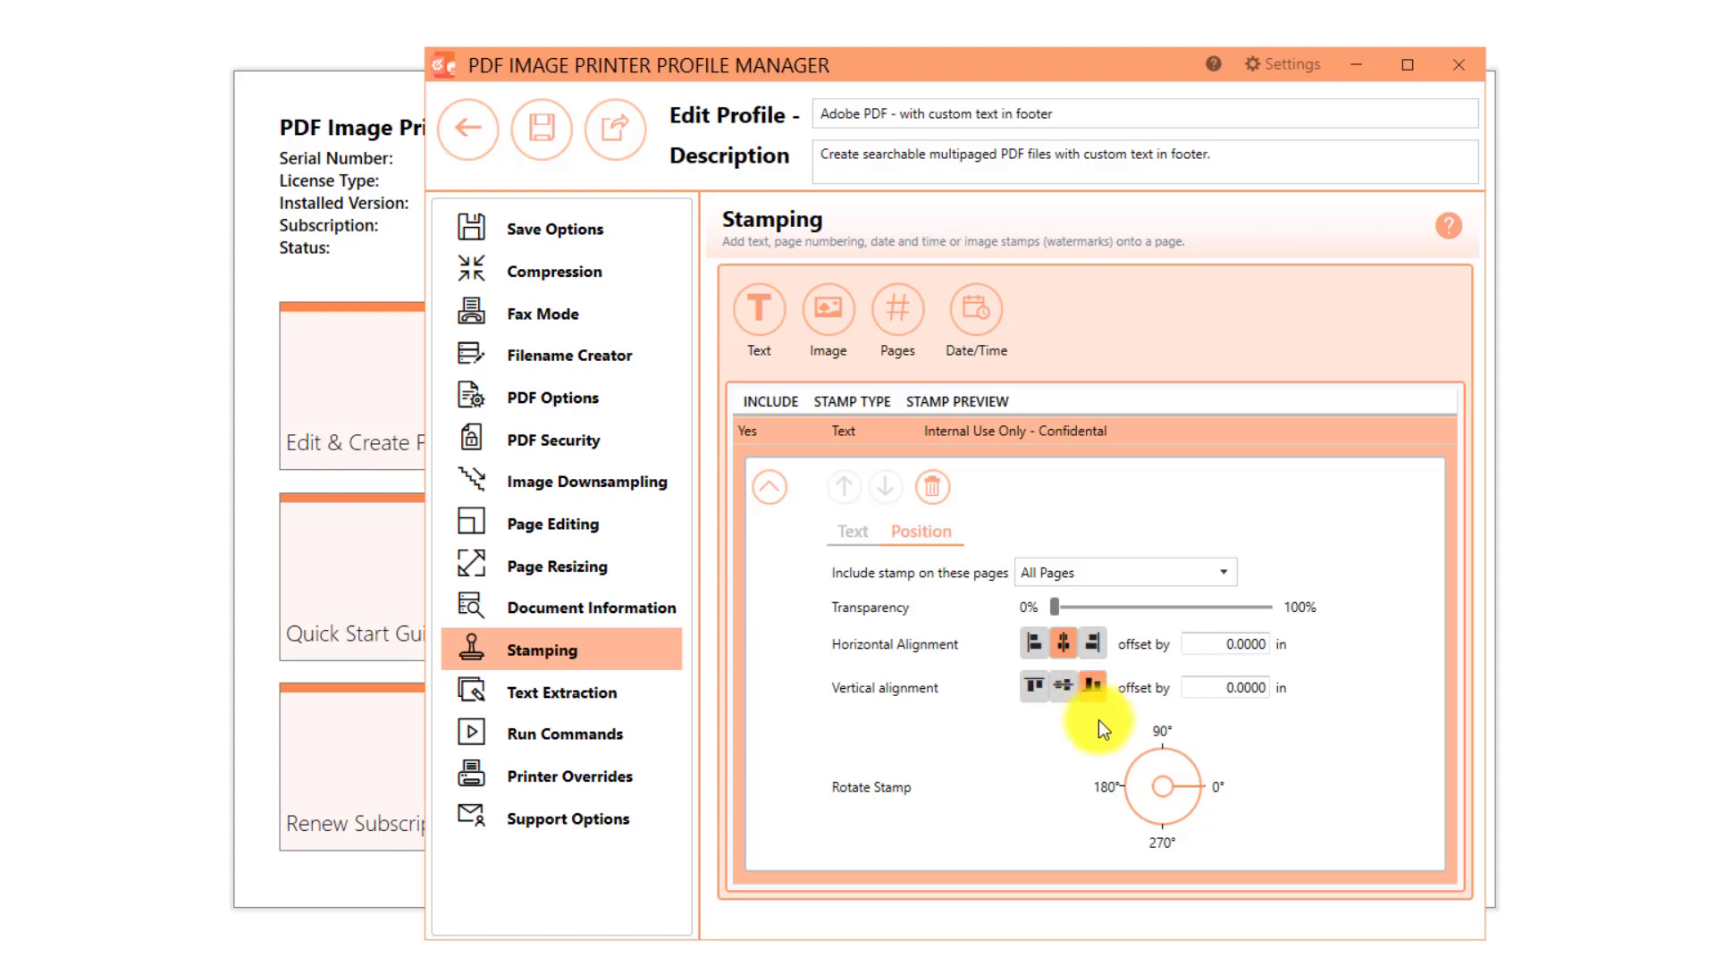
pyautogui.click(1226, 572)
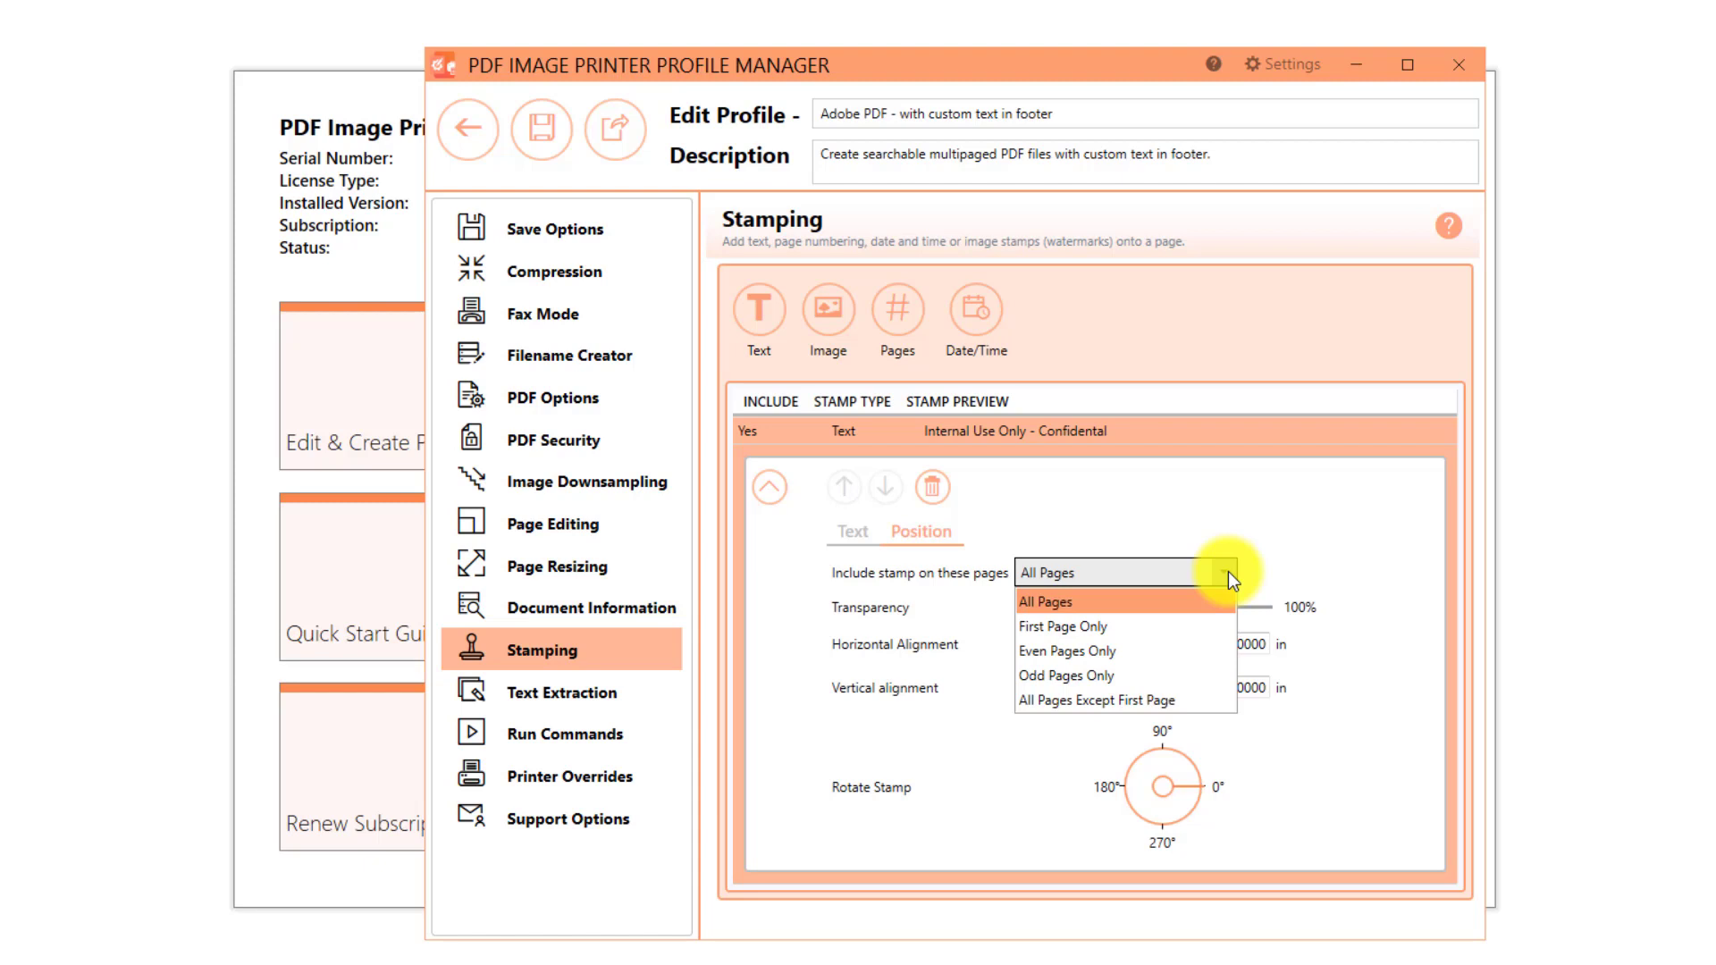
pyautogui.click(1228, 571)
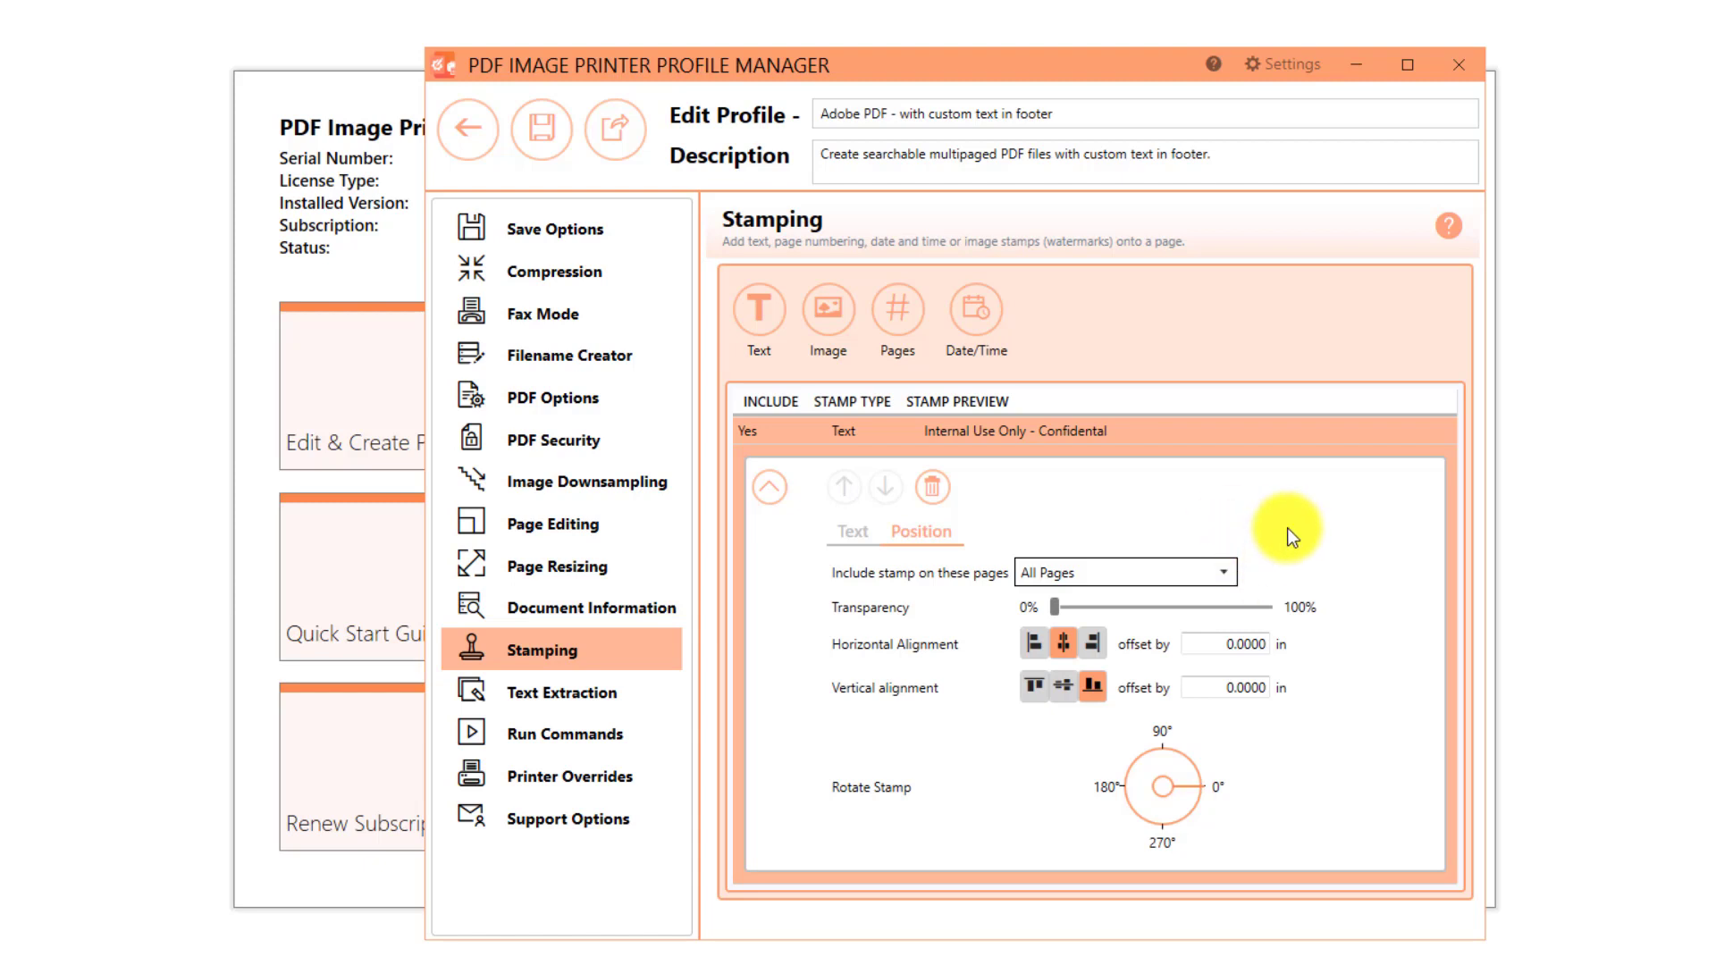
# - In Page Resizing, set a 1.0 white bottom custom border, then switch the border off
pyautogui.click(667, 576)
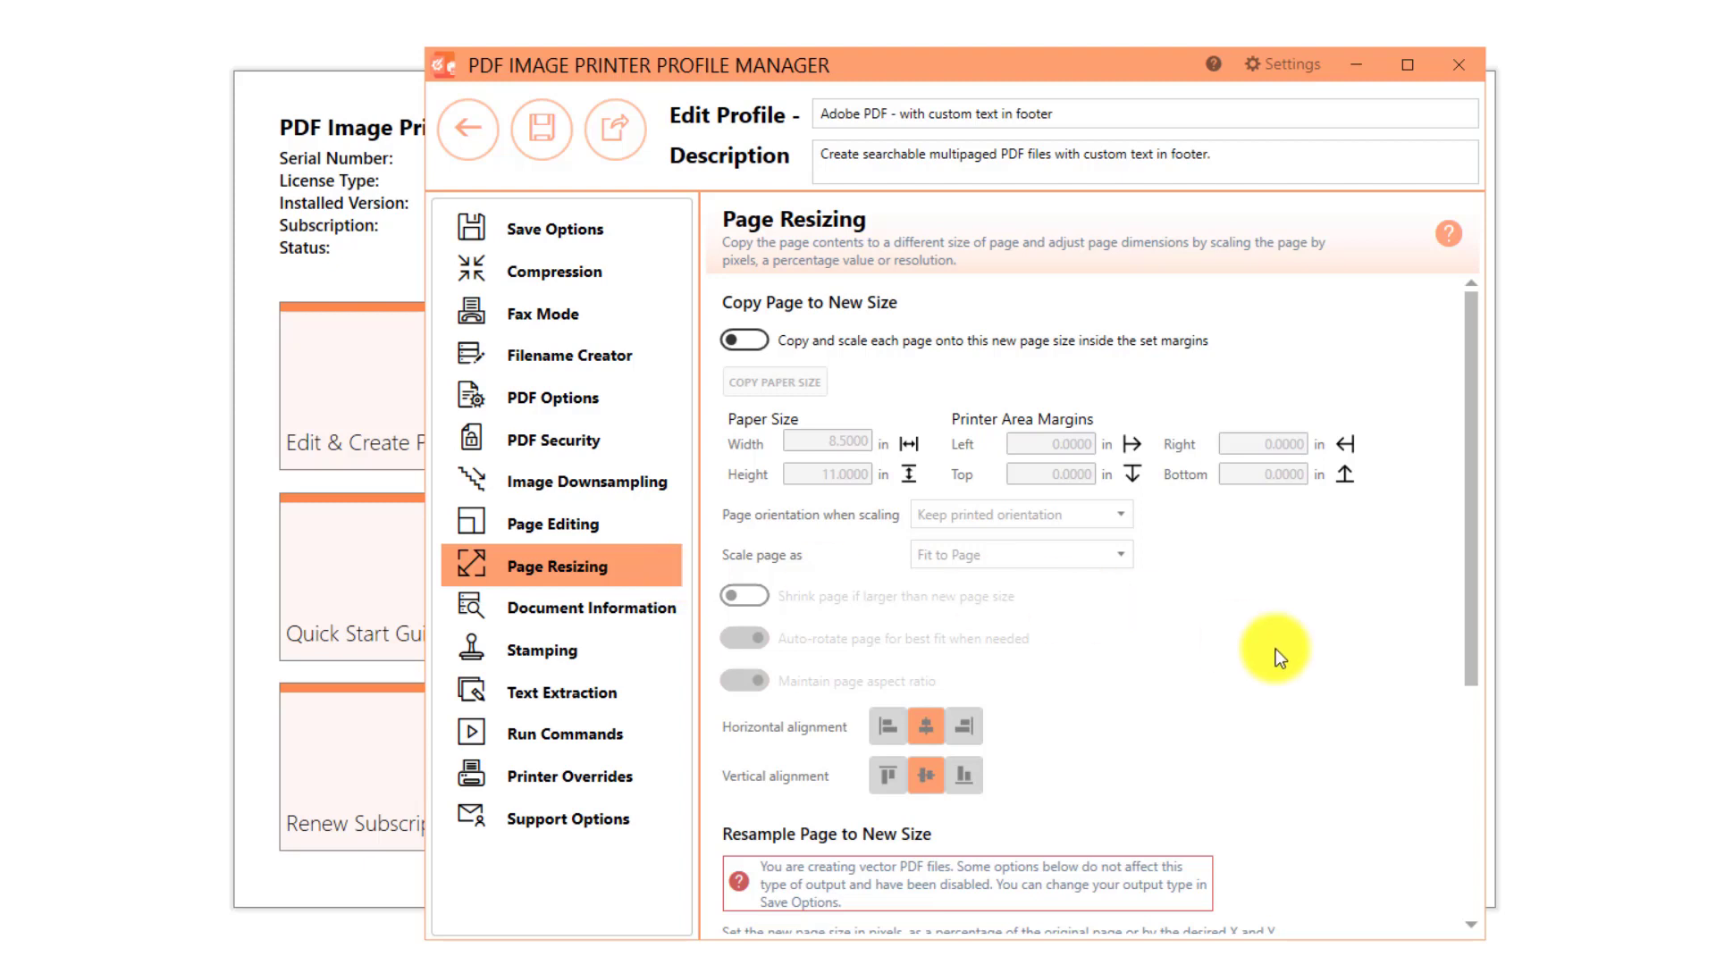
pyautogui.scroll(-3, 1284, 663)
pyautogui.scroll(-6, 1284, 663)
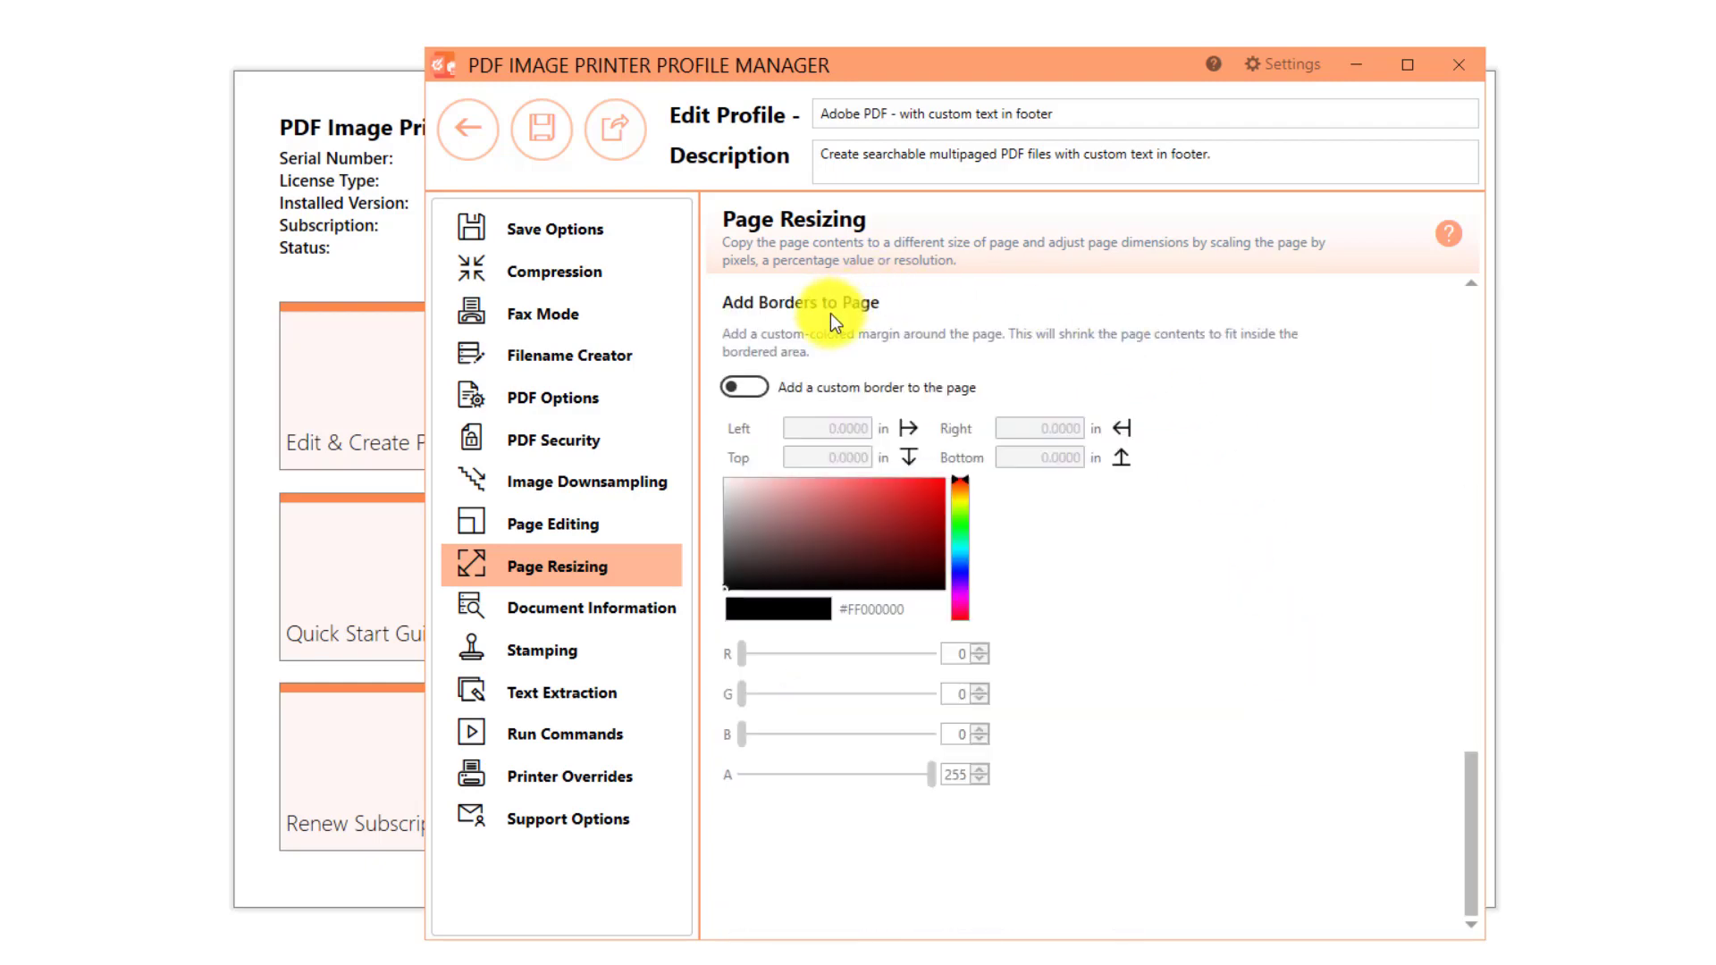
pyautogui.click(752, 394)
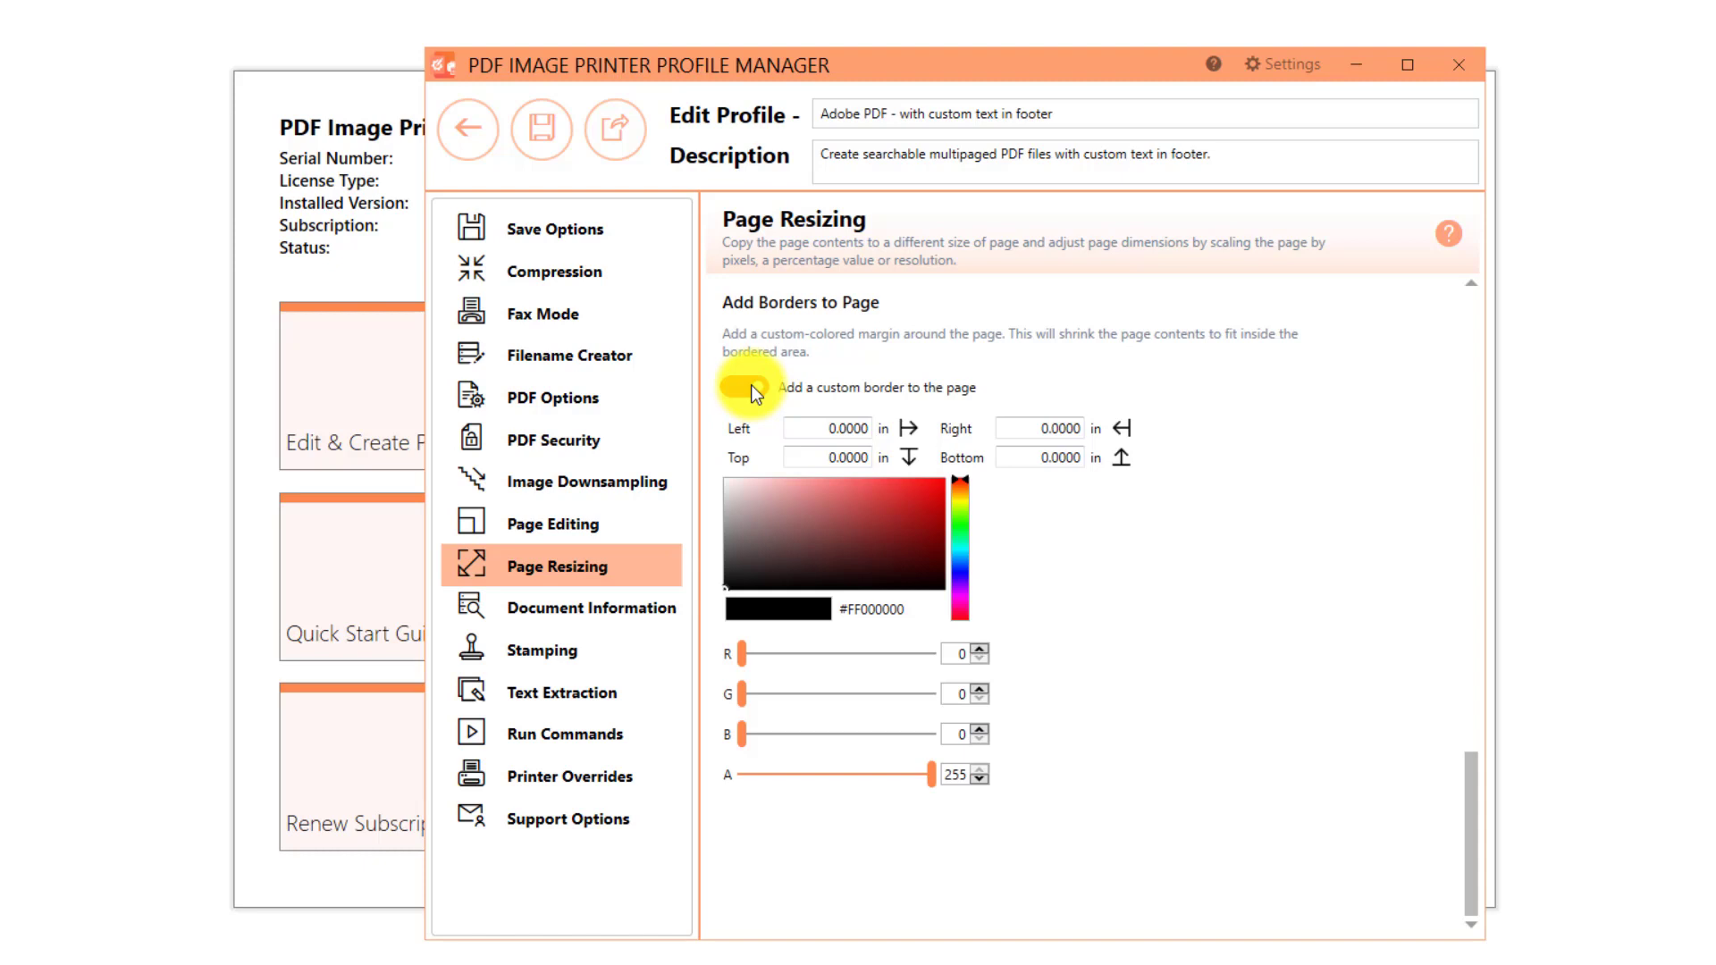
pyautogui.doubleClick(1054, 458)
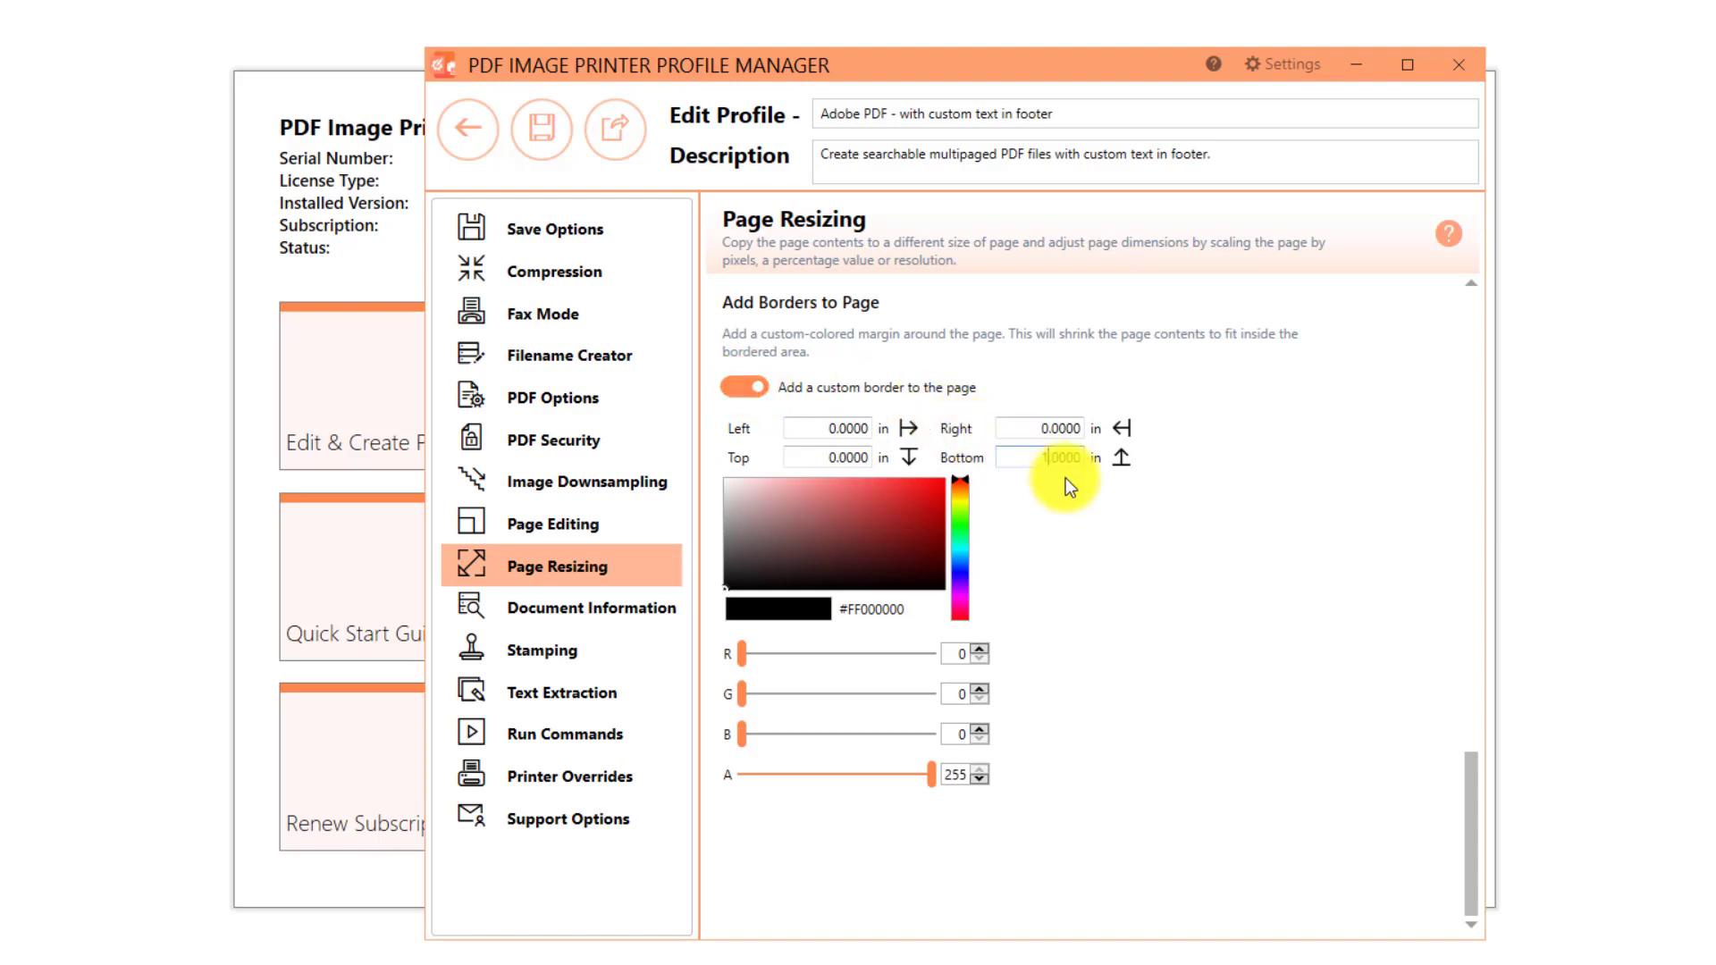
pyautogui.click(1106, 497)
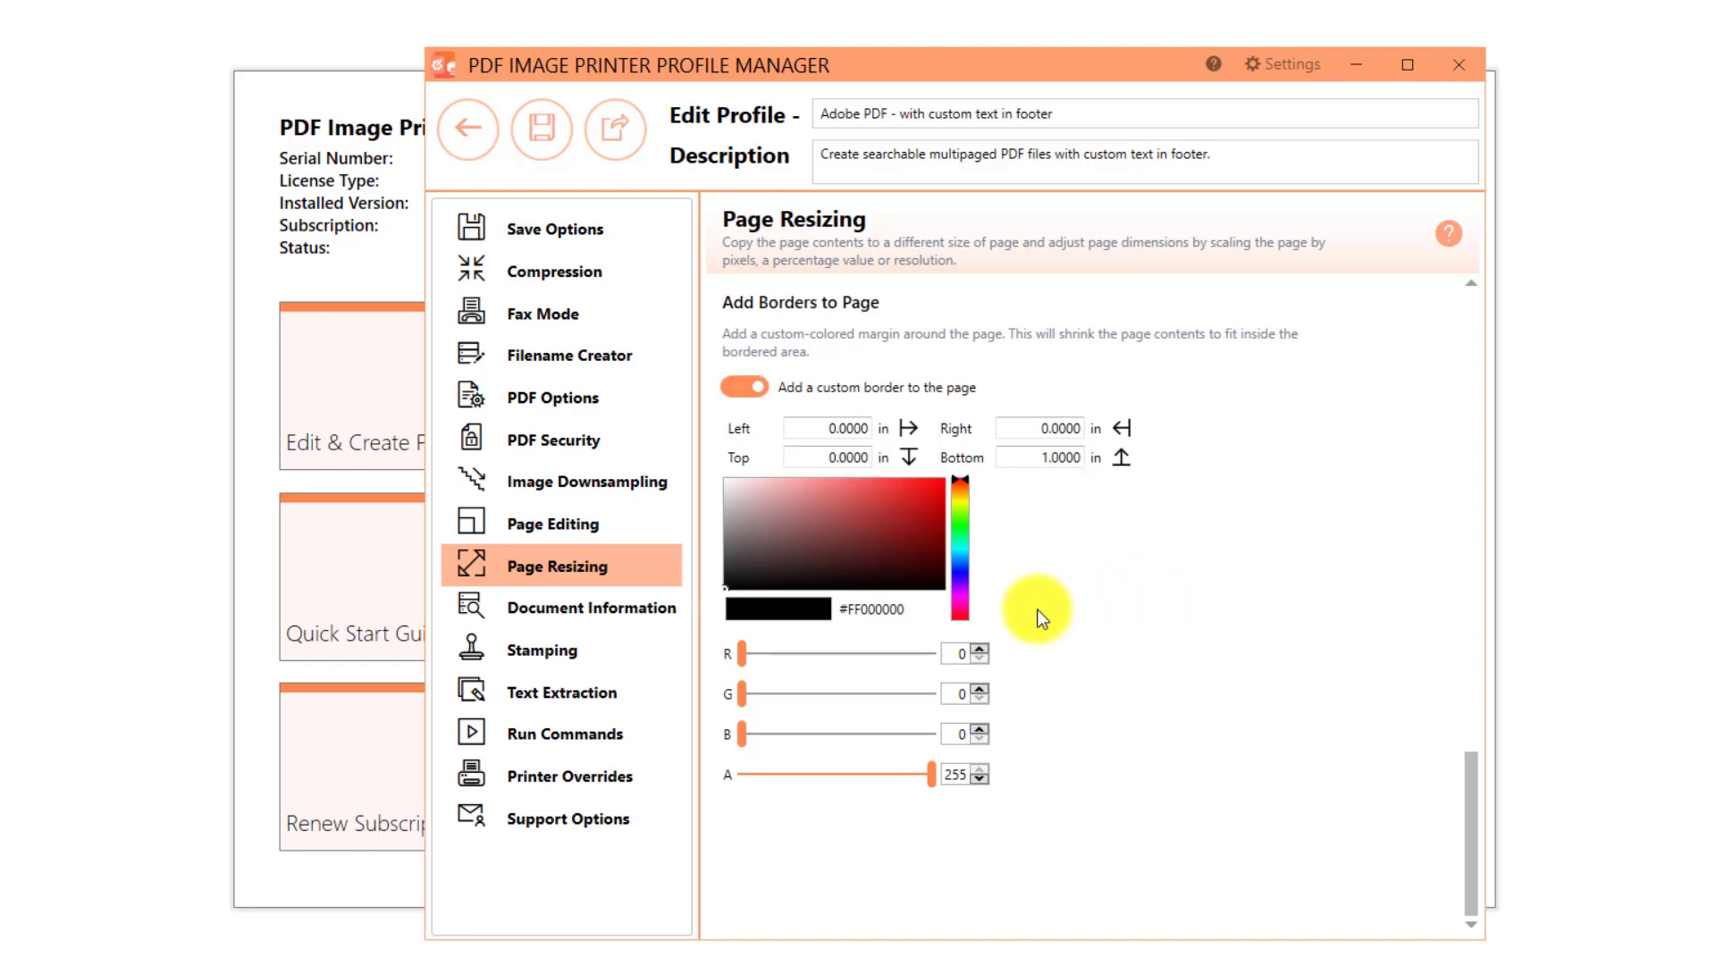
pyautogui.moveTo(724, 588); pyautogui.dragTo(715, 460)
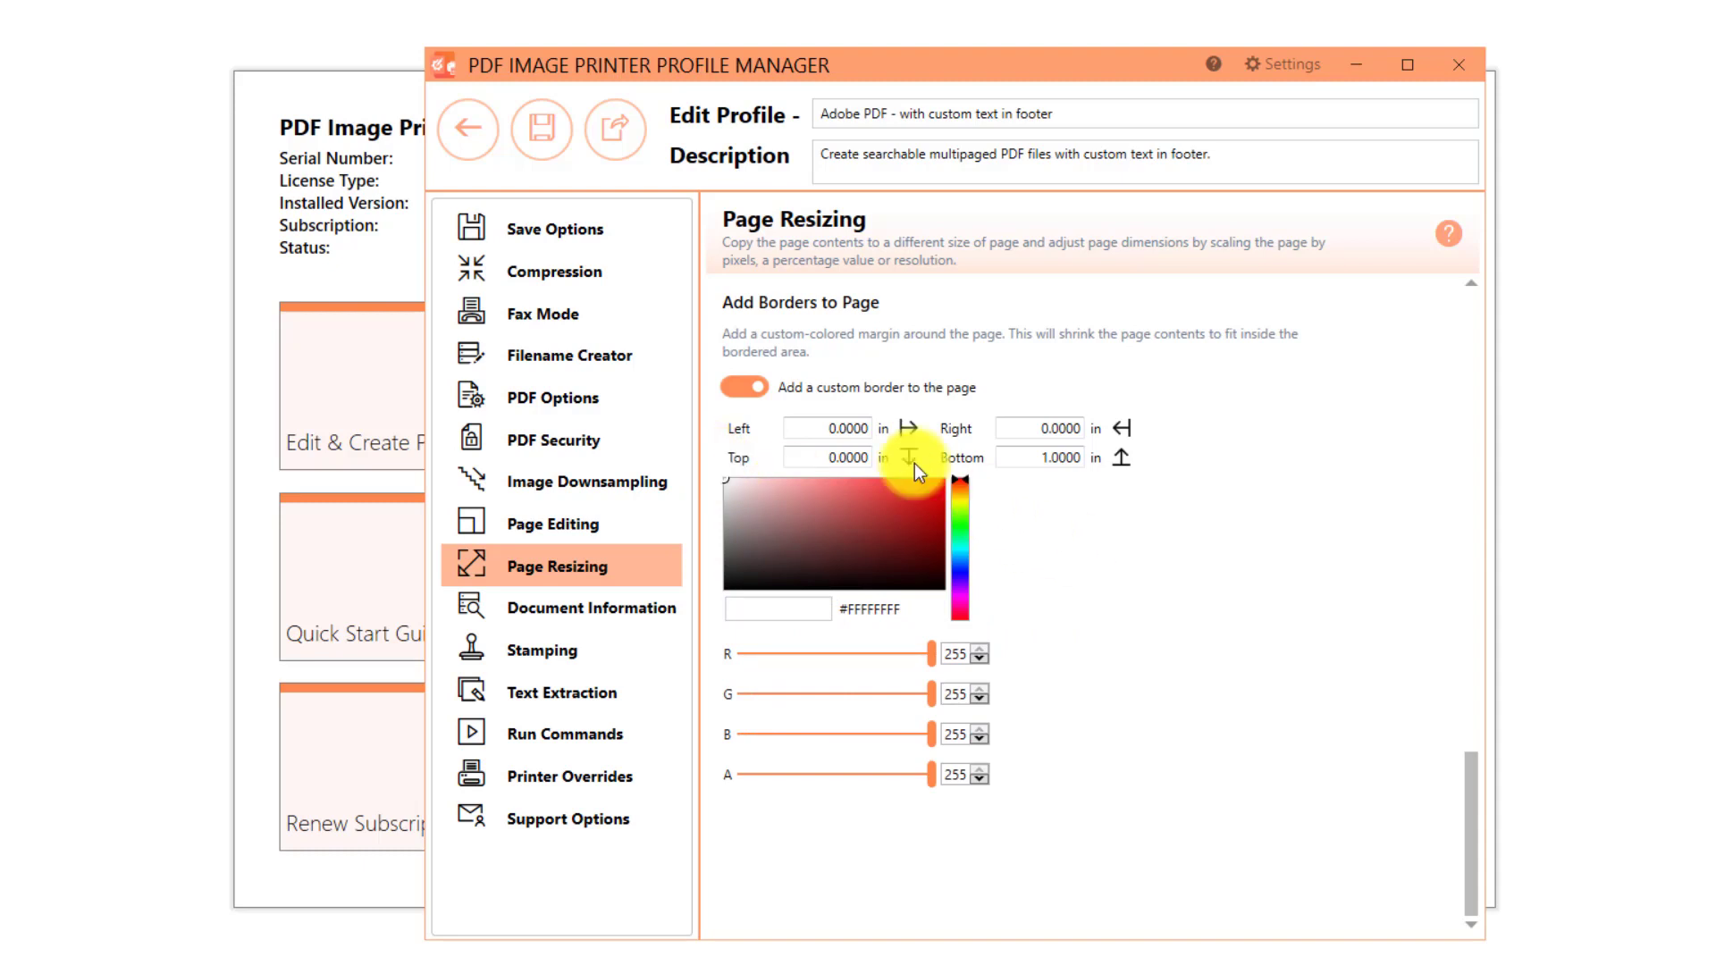
pyautogui.click(759, 390)
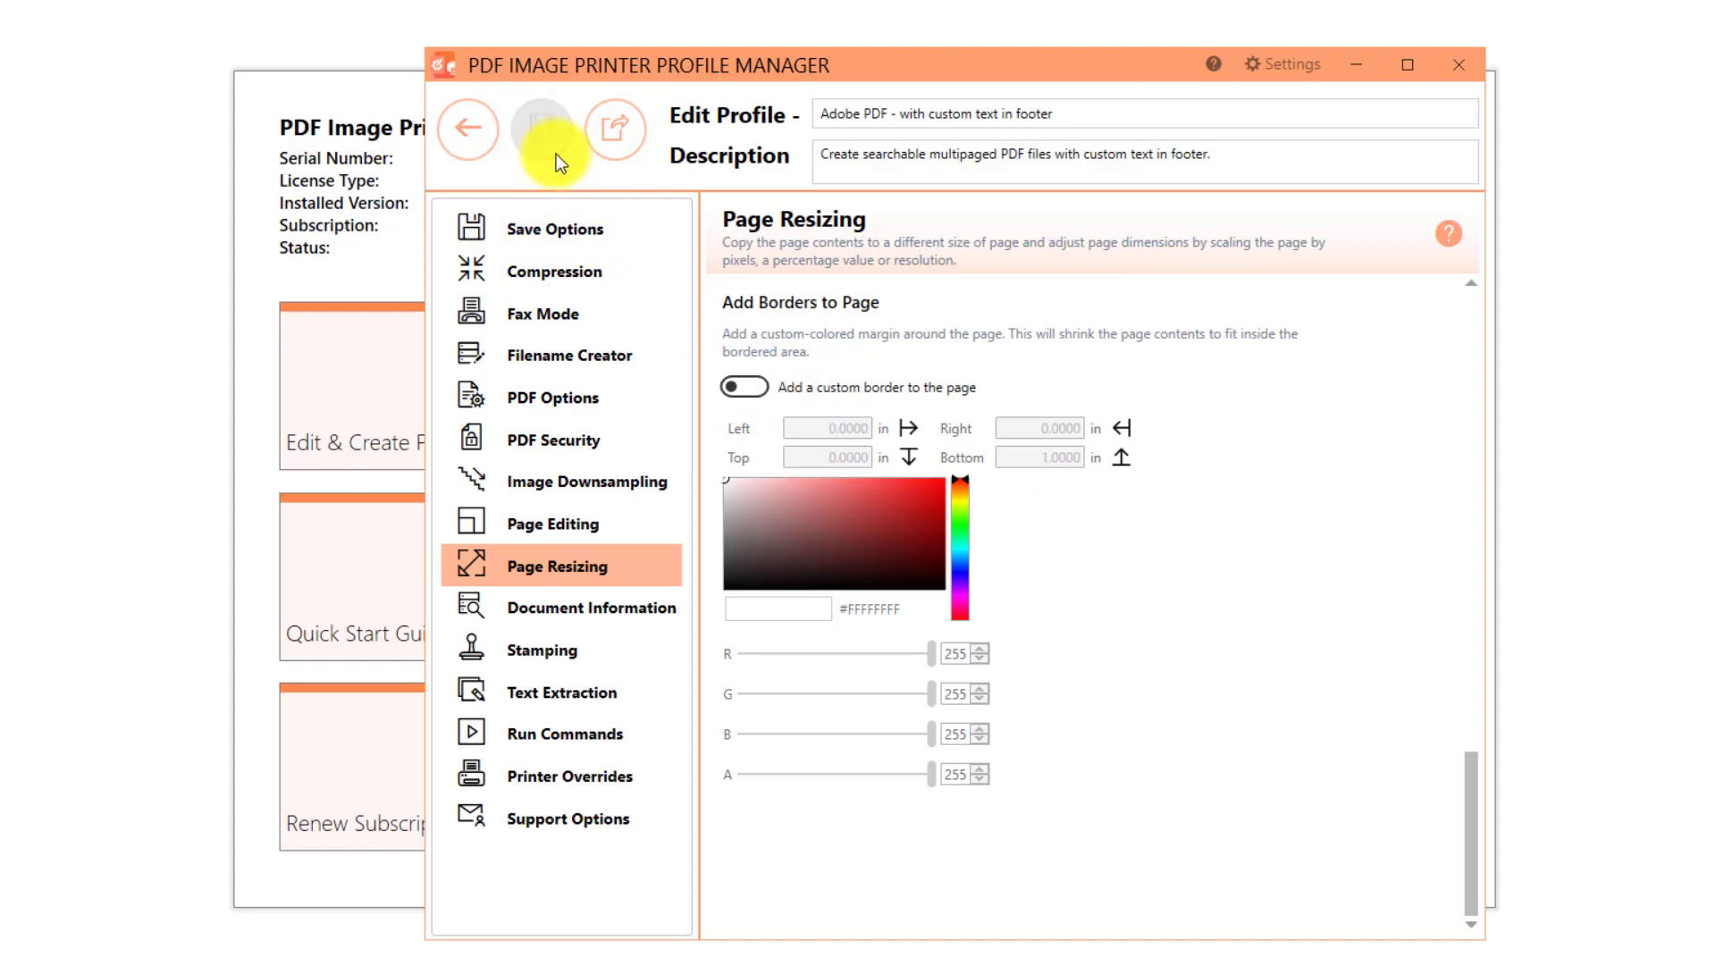
# - Assign 'Adobe PDF - with custom text in footer' to the printer in Manage Printers and save
pyautogui.click(450, 137)
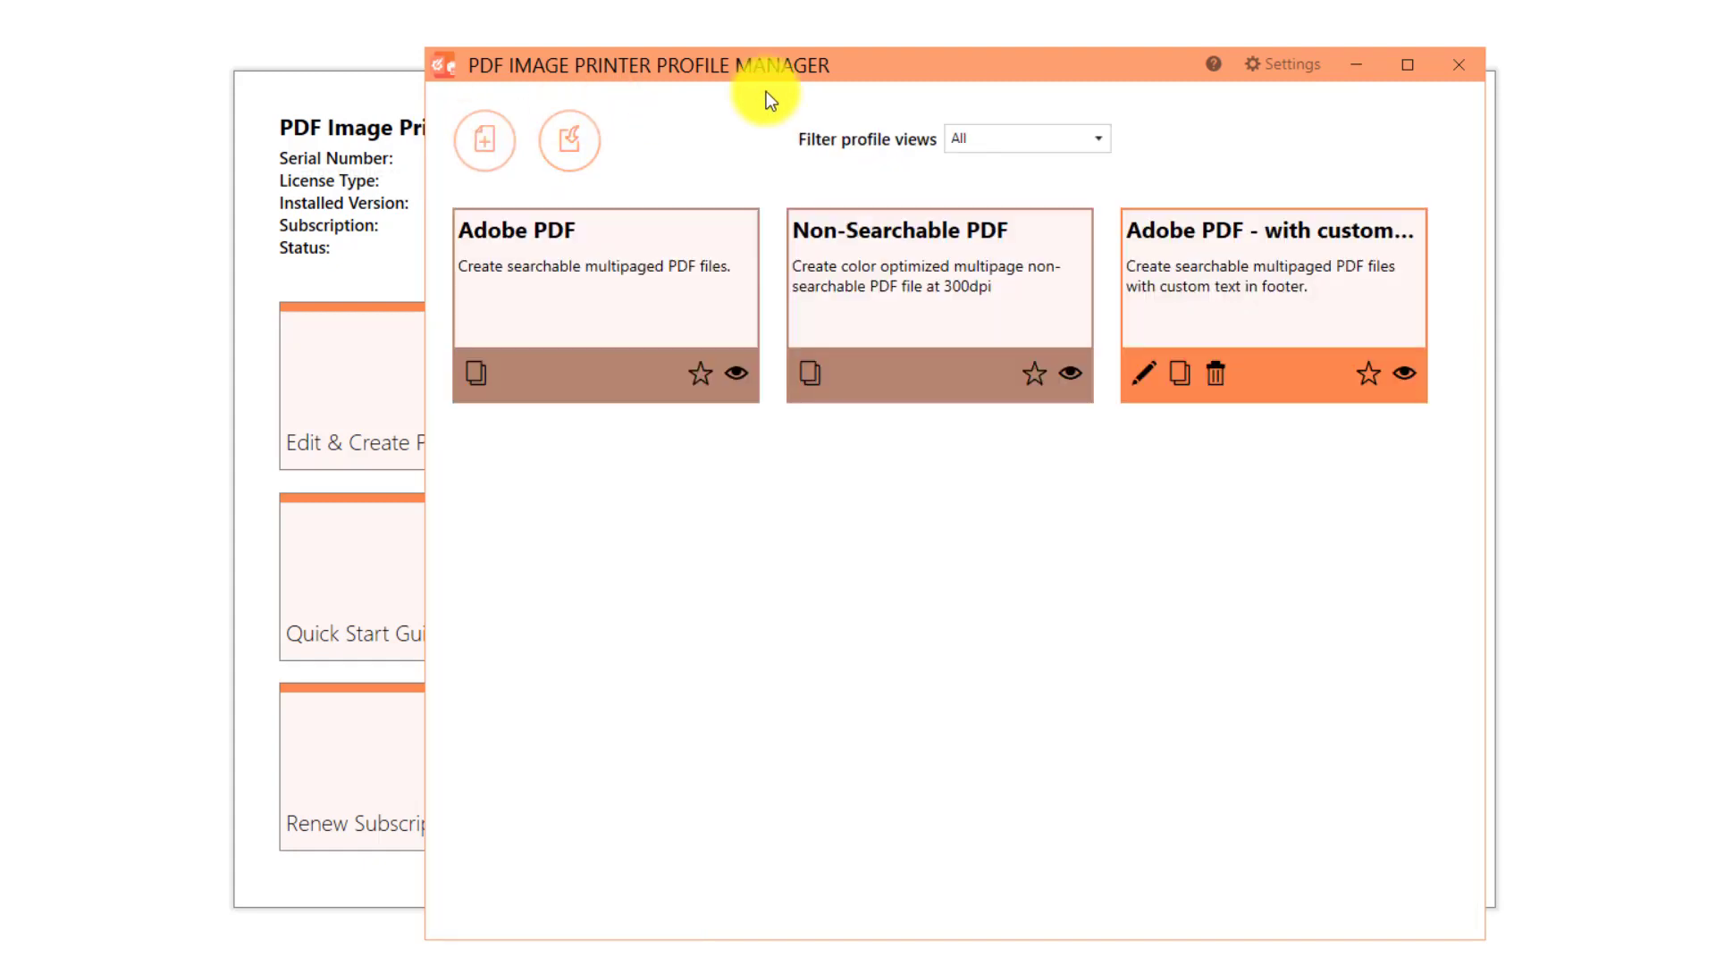
pyautogui.click(1457, 72)
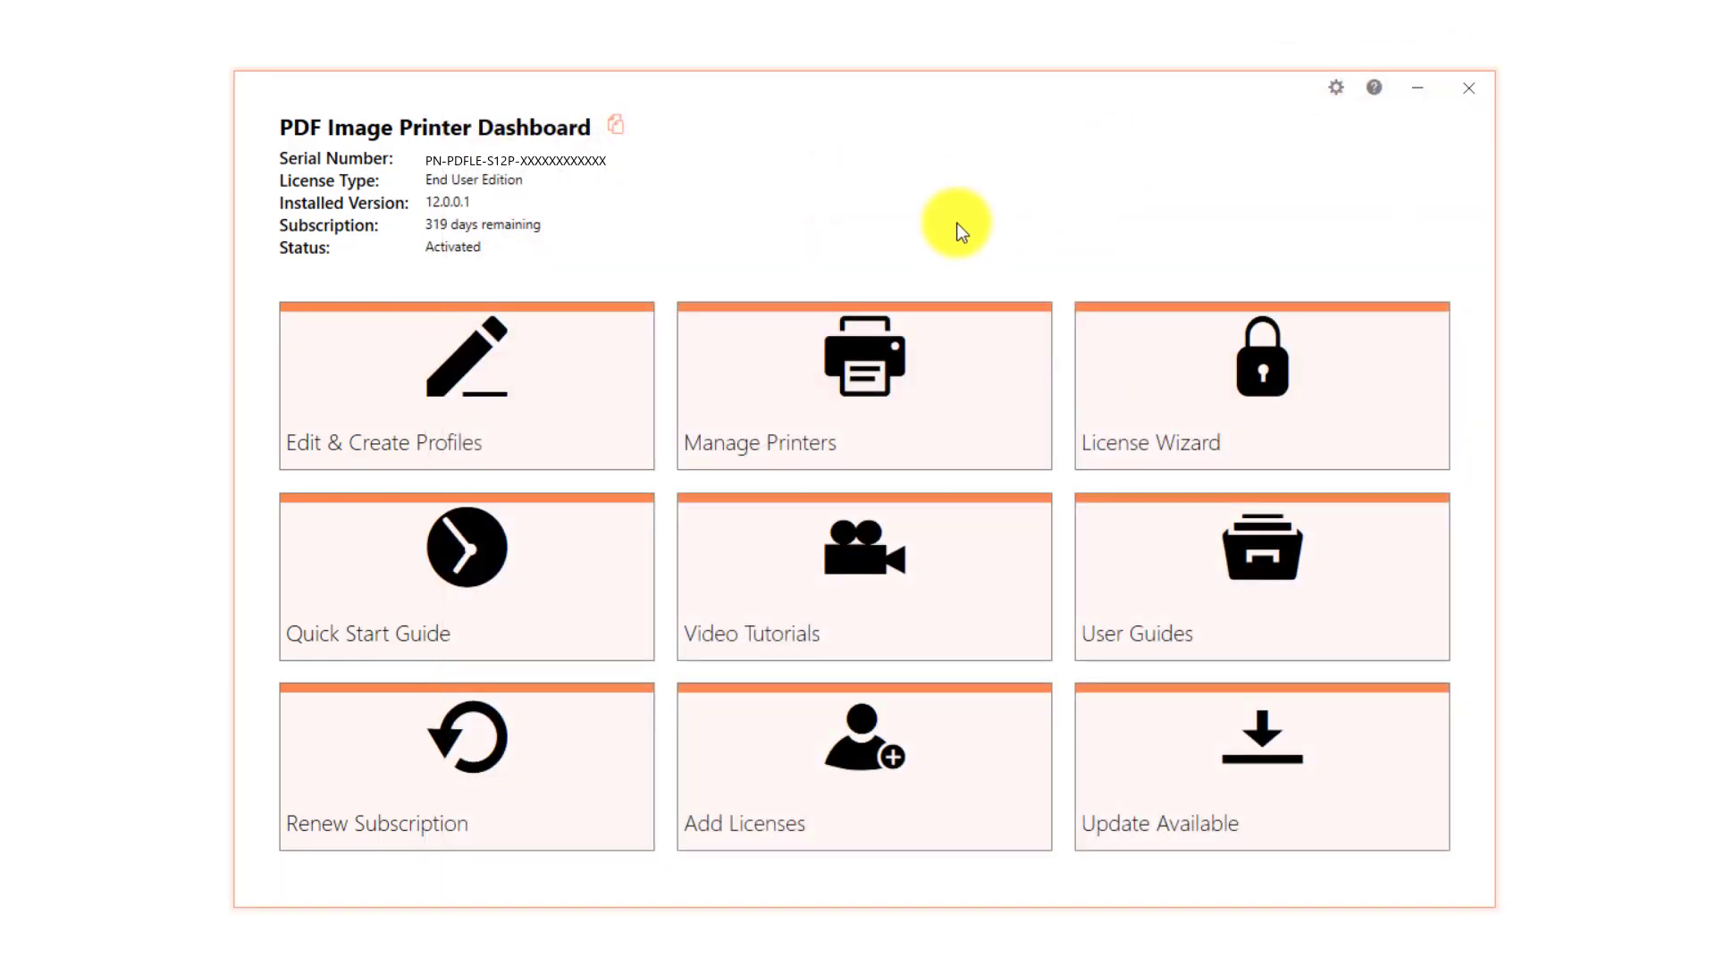
pyautogui.click(980, 391)
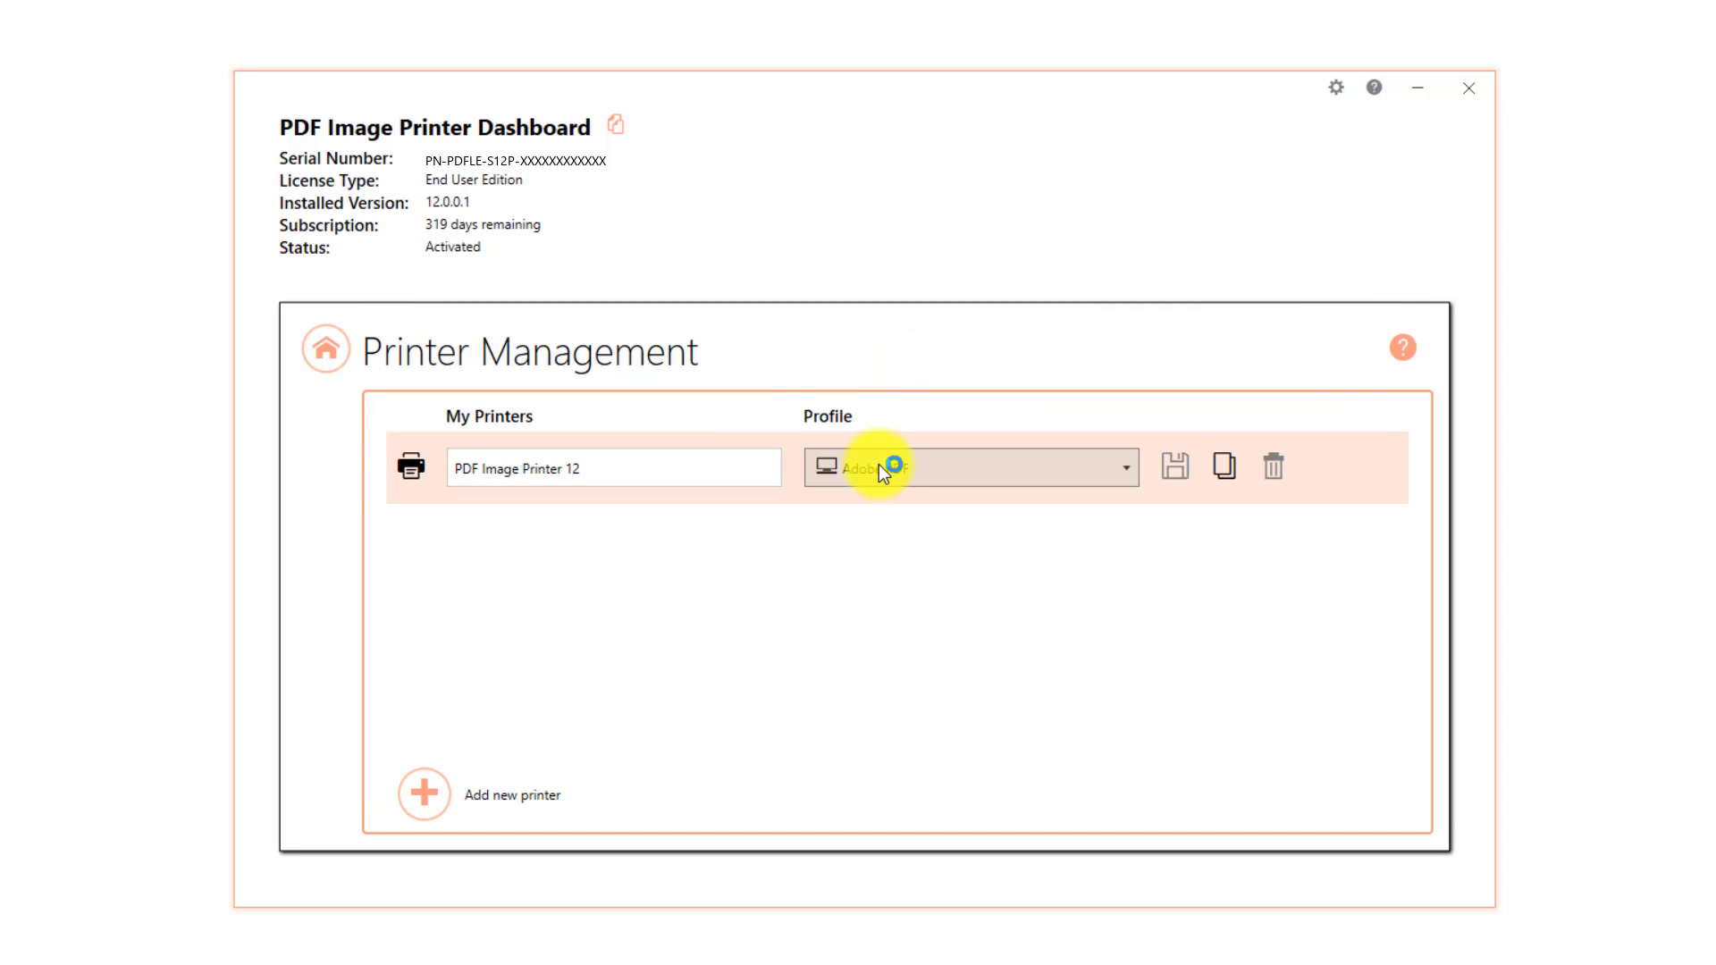
pyautogui.click(1128, 460)
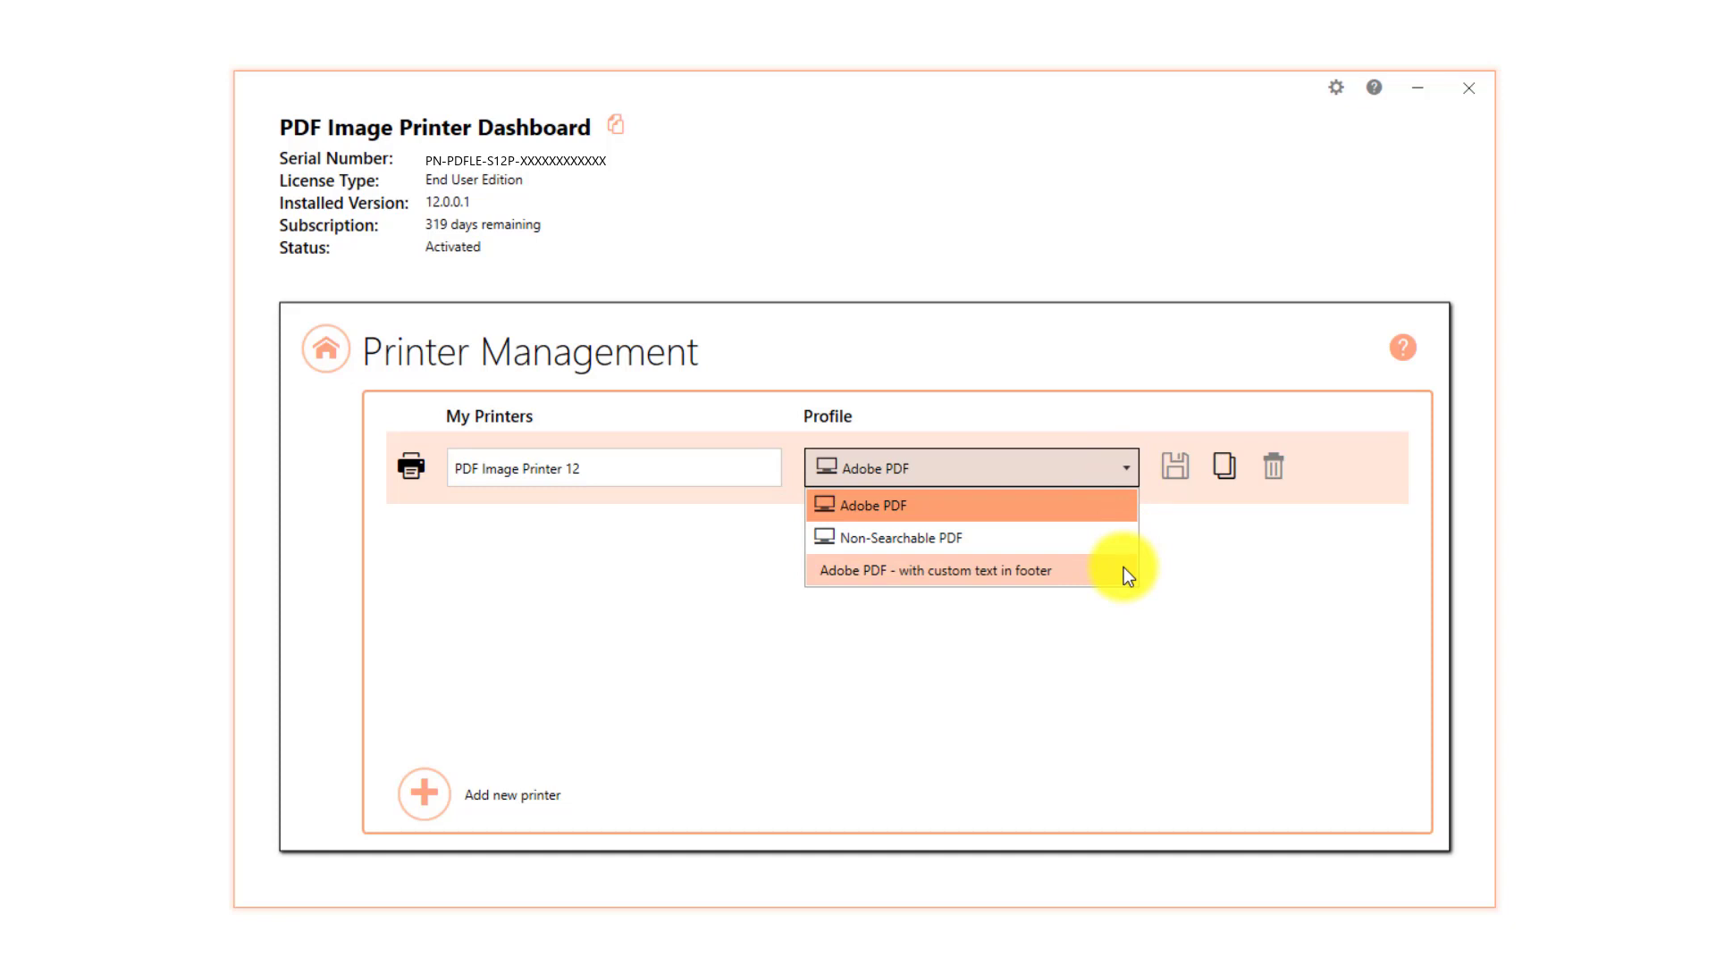
pyautogui.click(1124, 572)
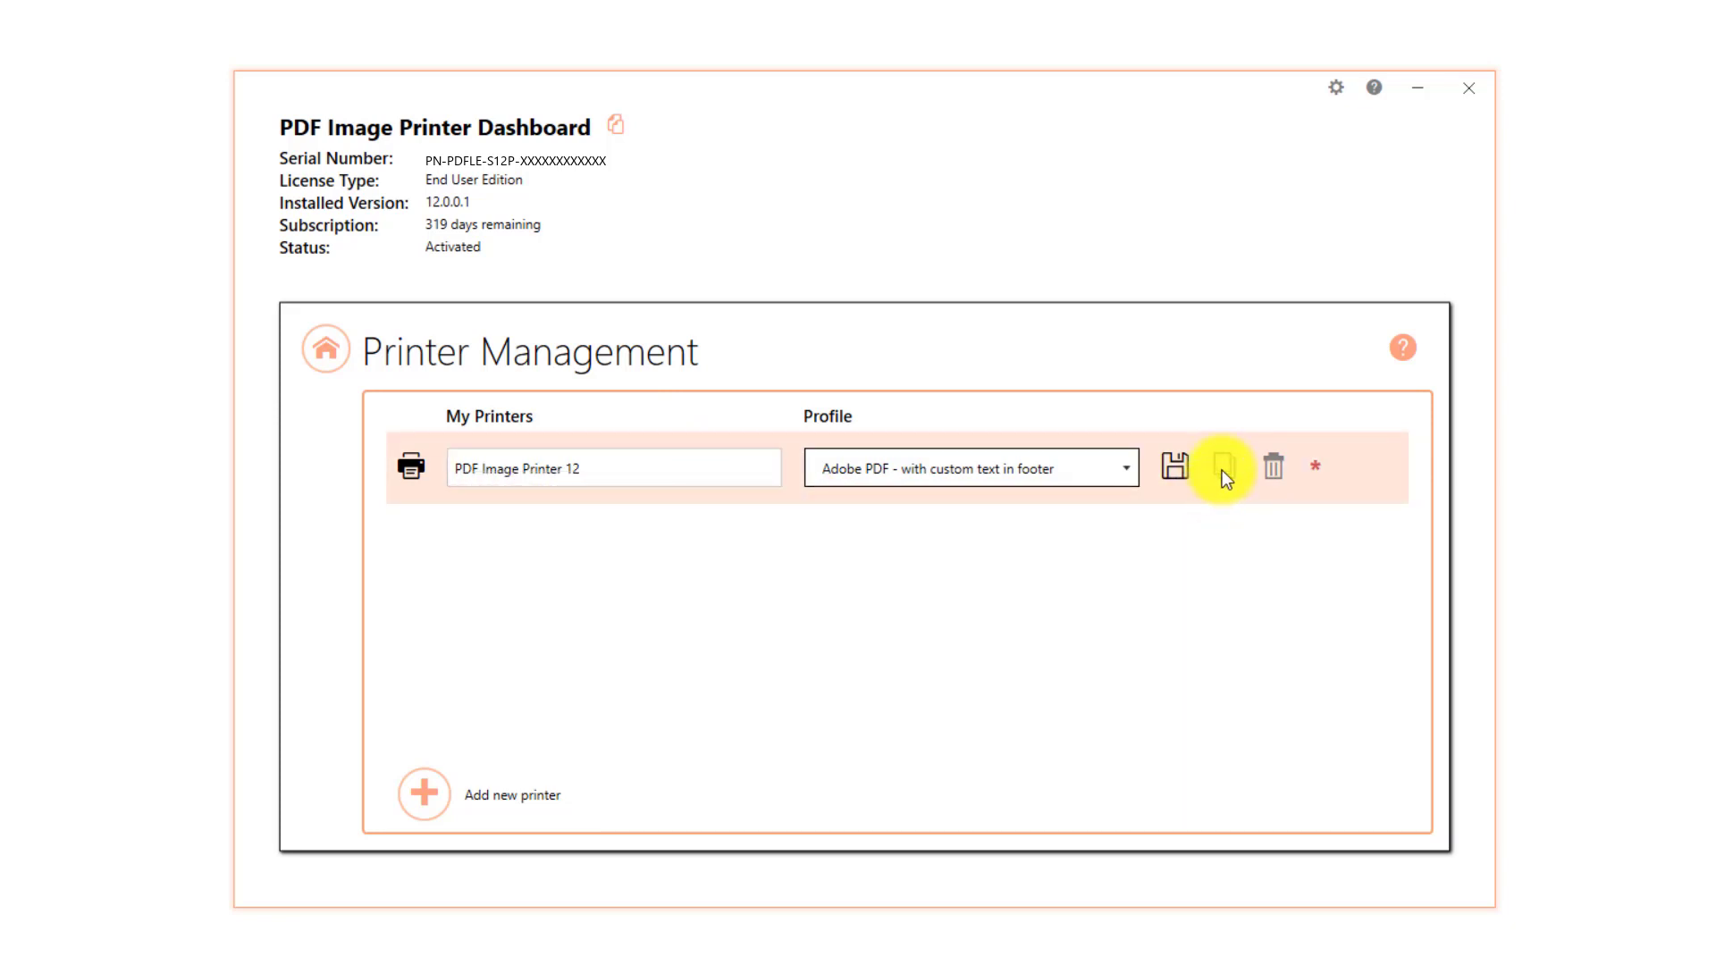
pyautogui.click(1178, 470)
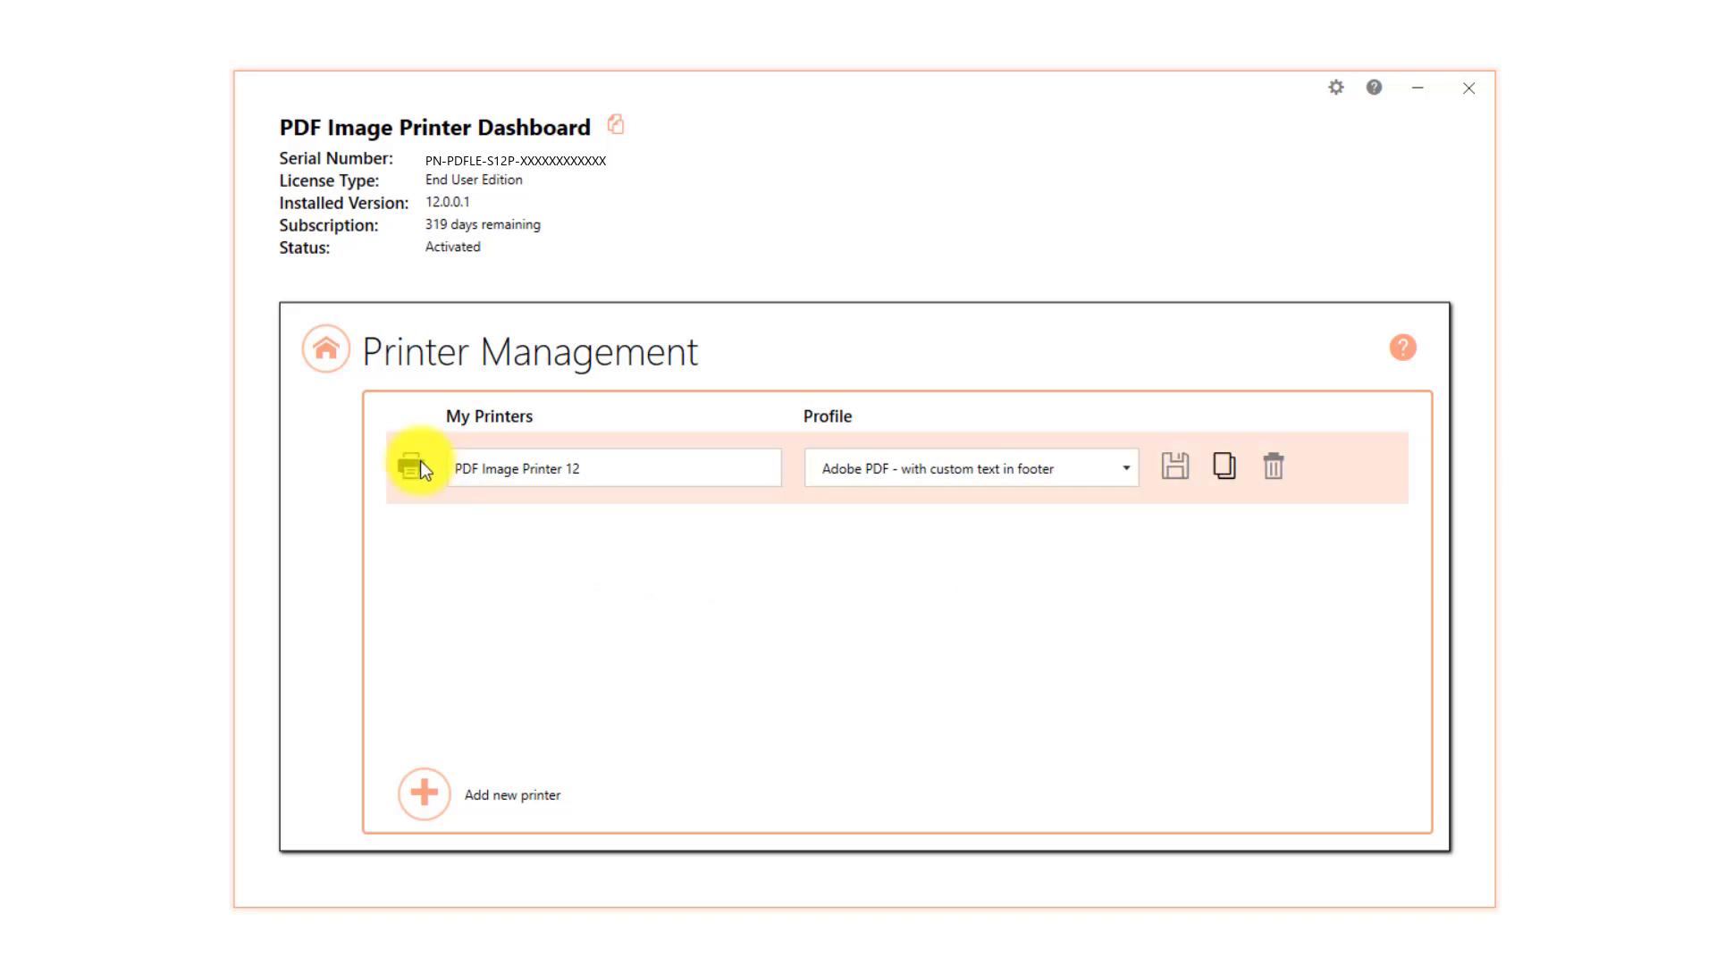
pyautogui.click(334, 363)
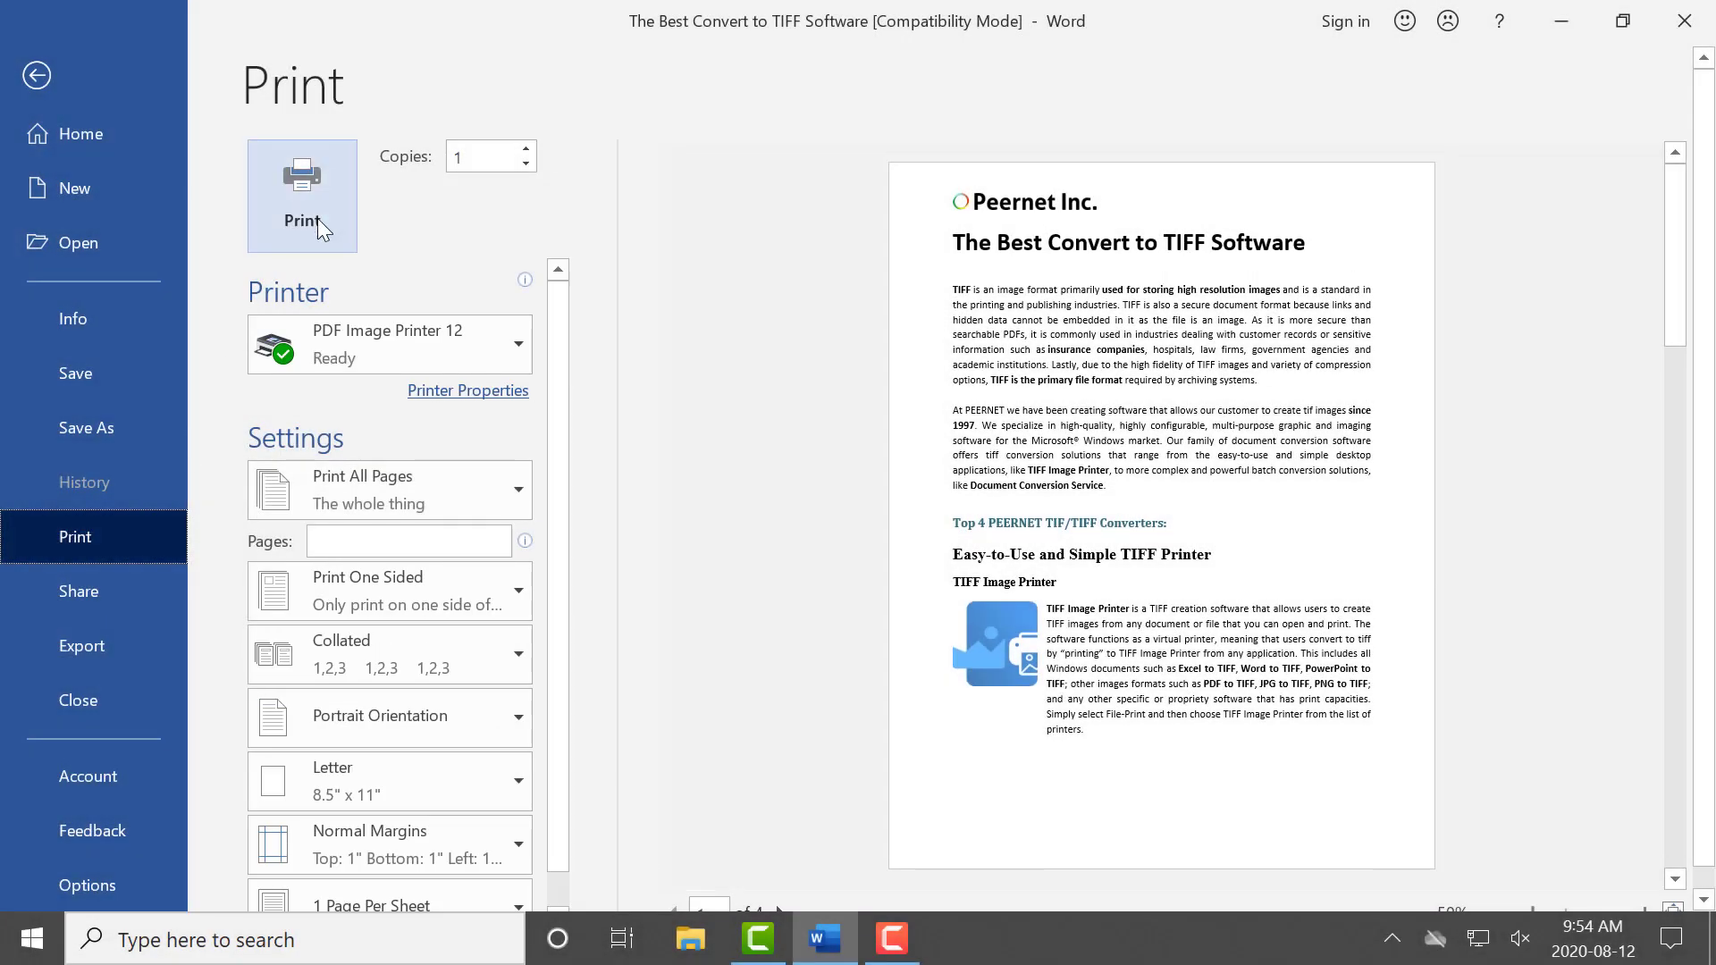
# - Print the Word document to PDF Image Printer 12 and save the 4-page PDF
pyautogui.click(322, 212)
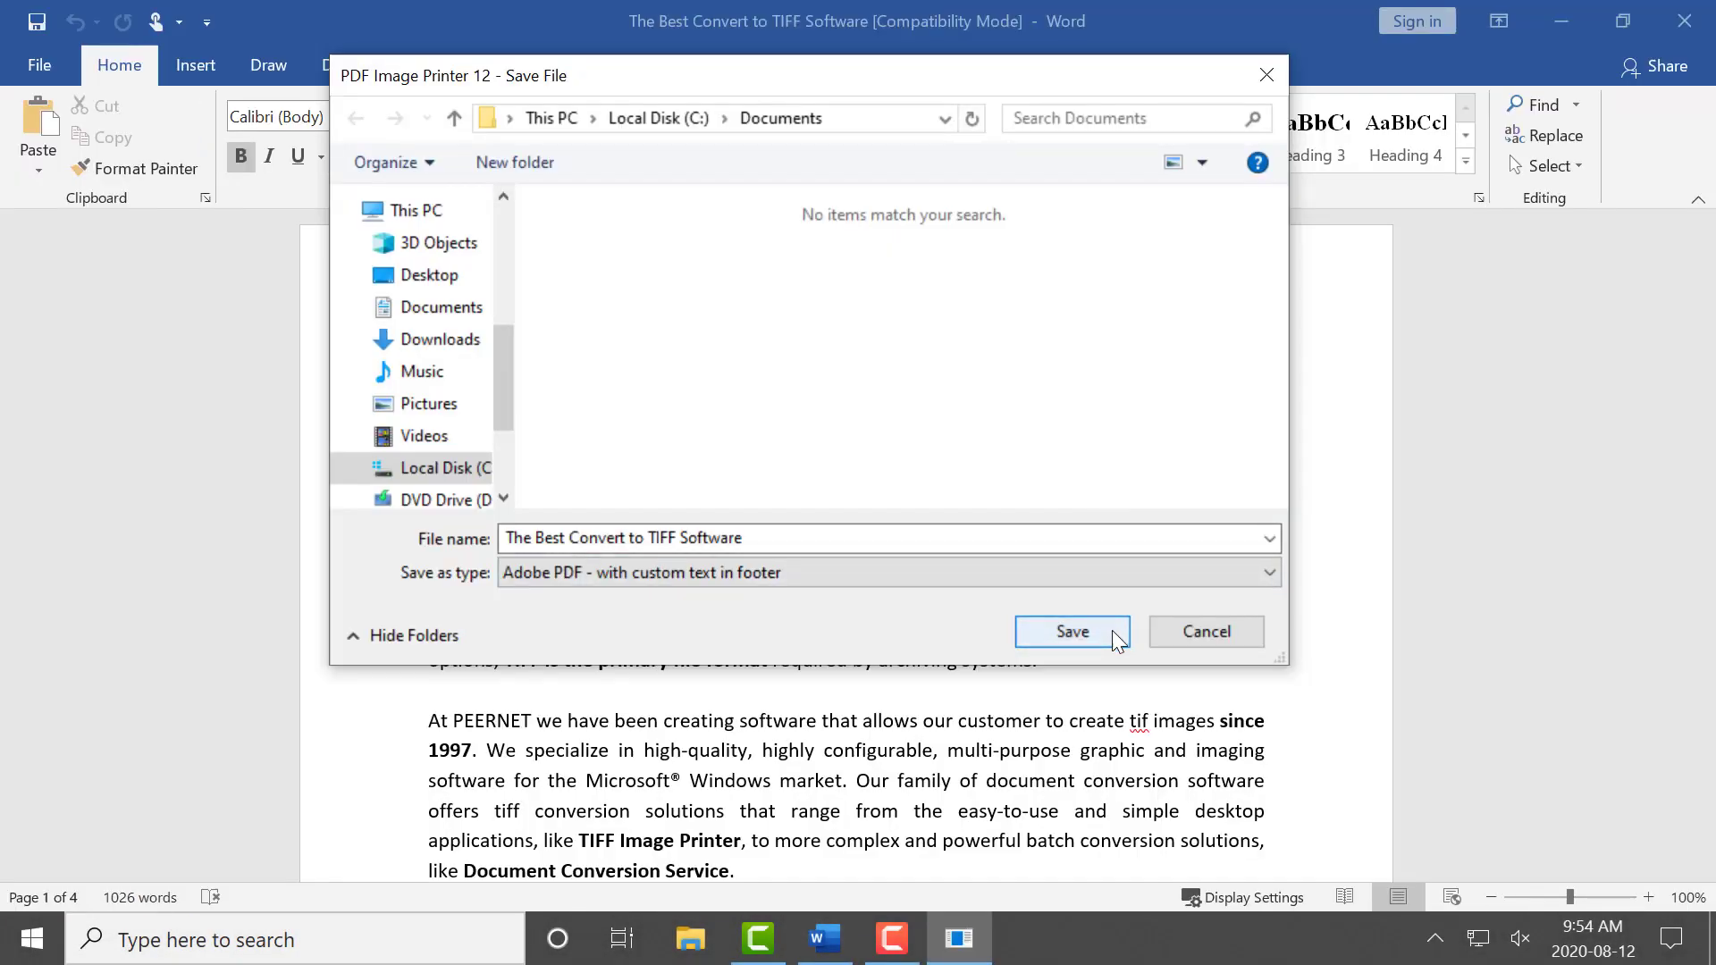
pyautogui.click(1114, 634)
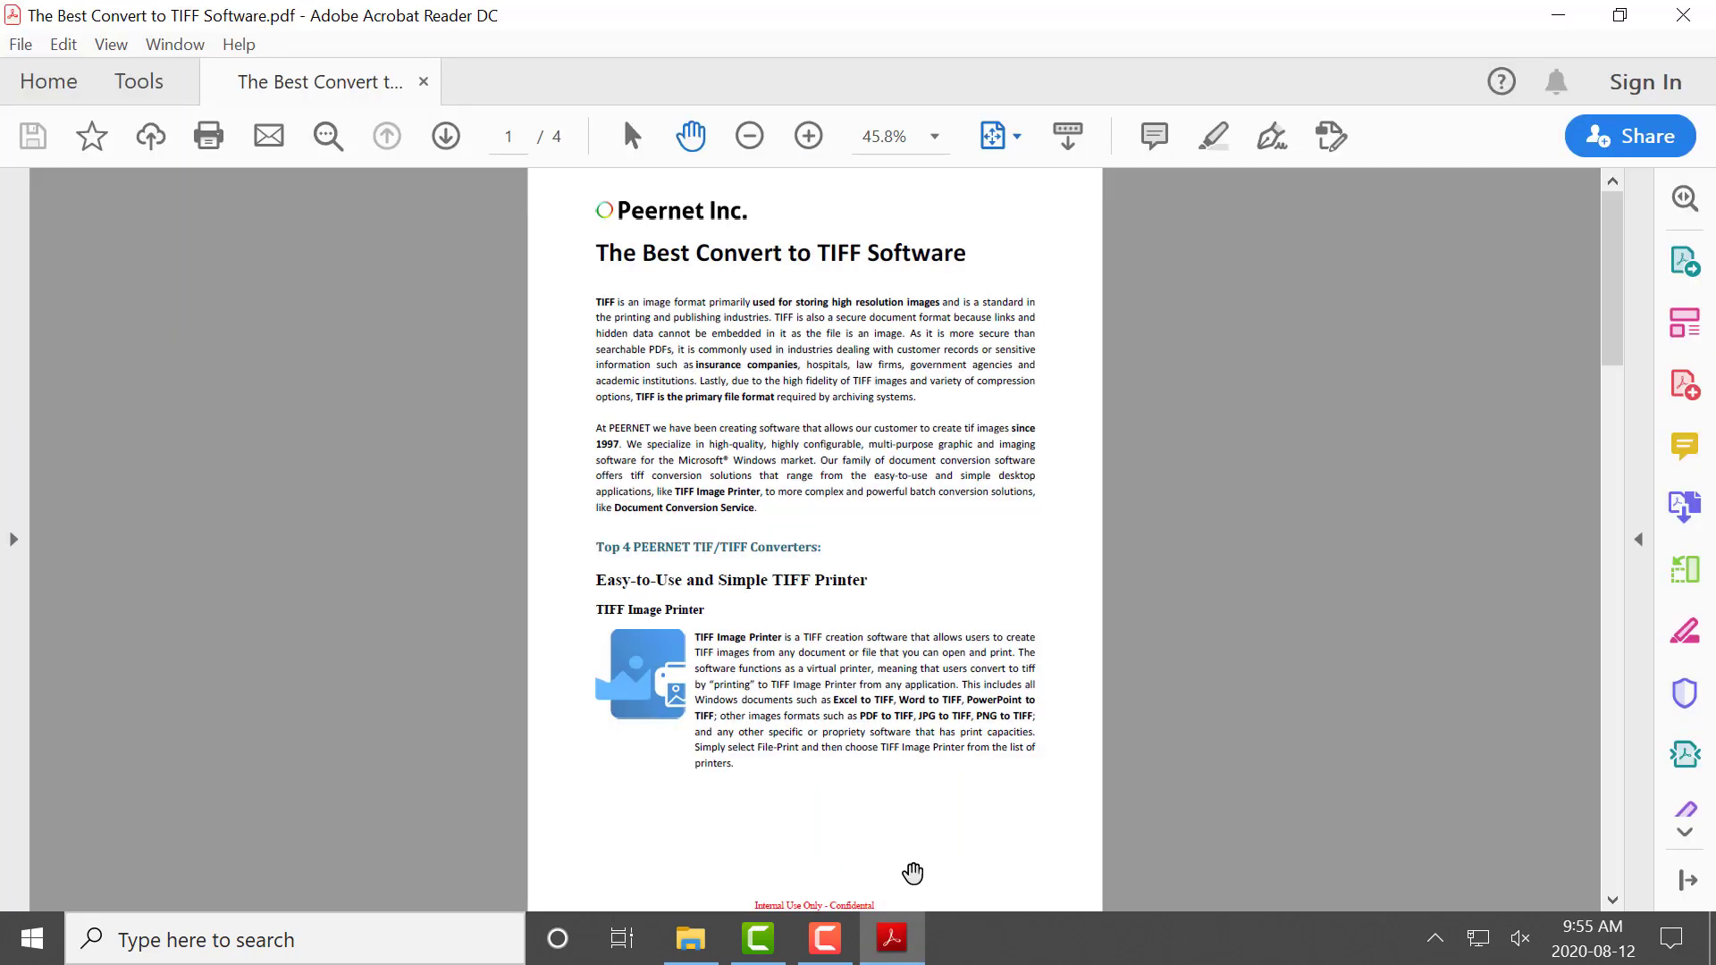
pyautogui.scroll(-3, 912, 873)
pyautogui.scroll(-3, 912, 873)
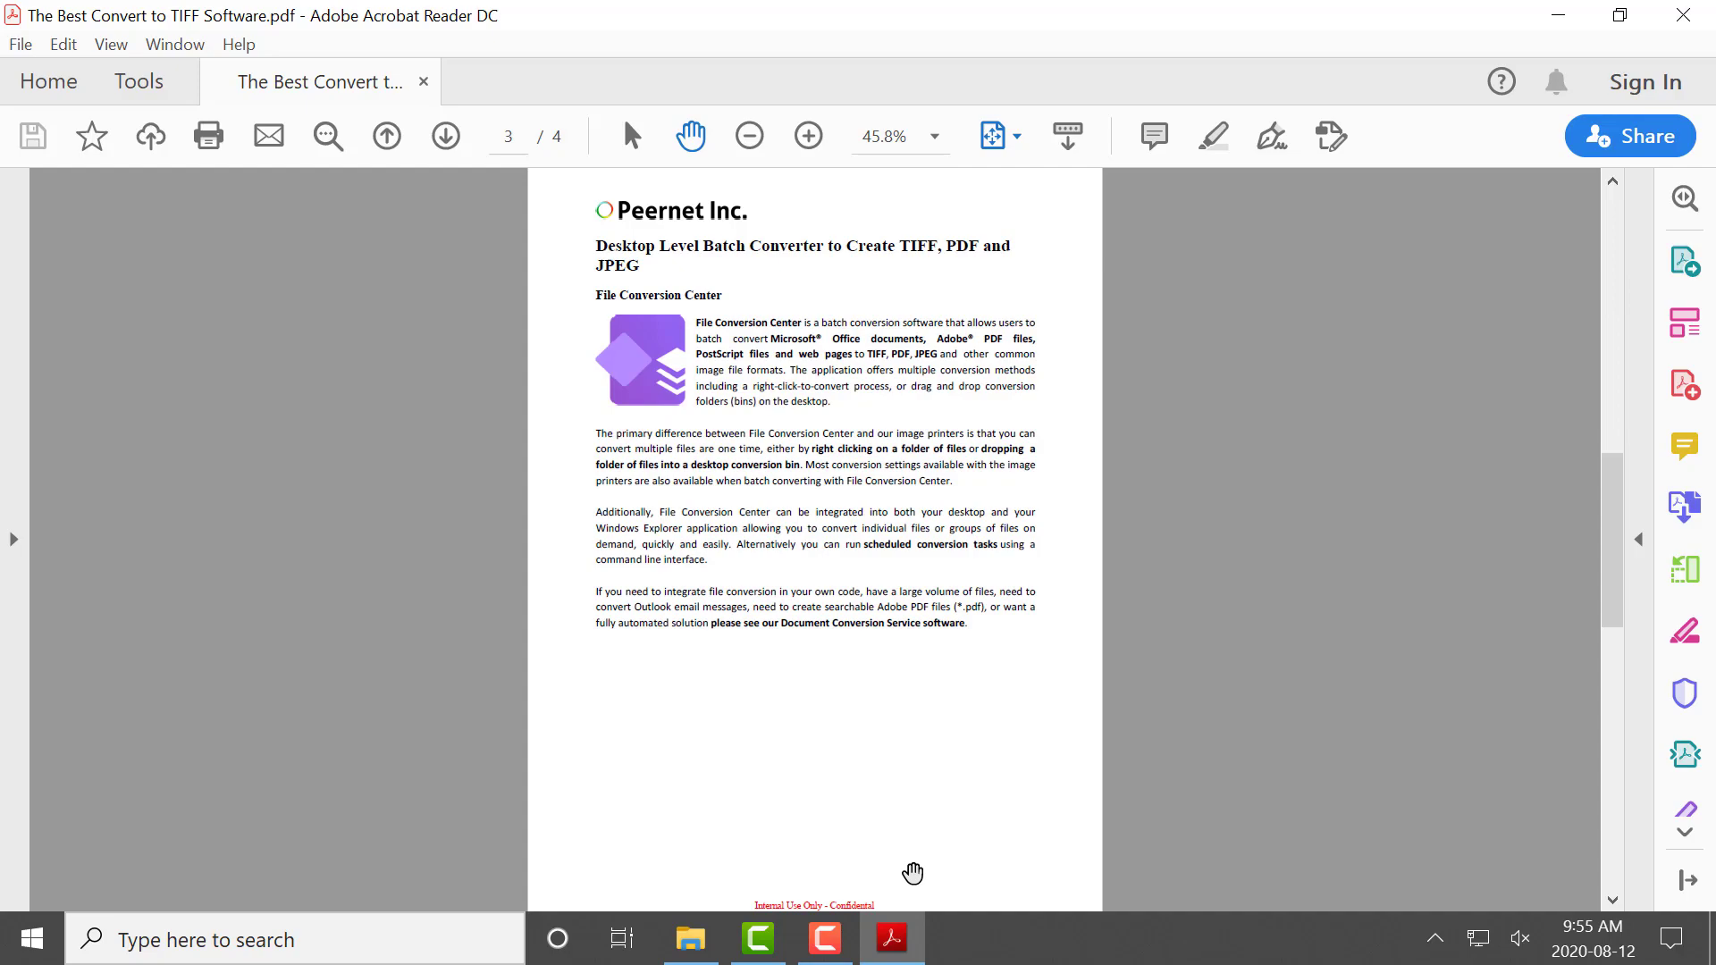
pyautogui.scroll(-3, 912, 873)
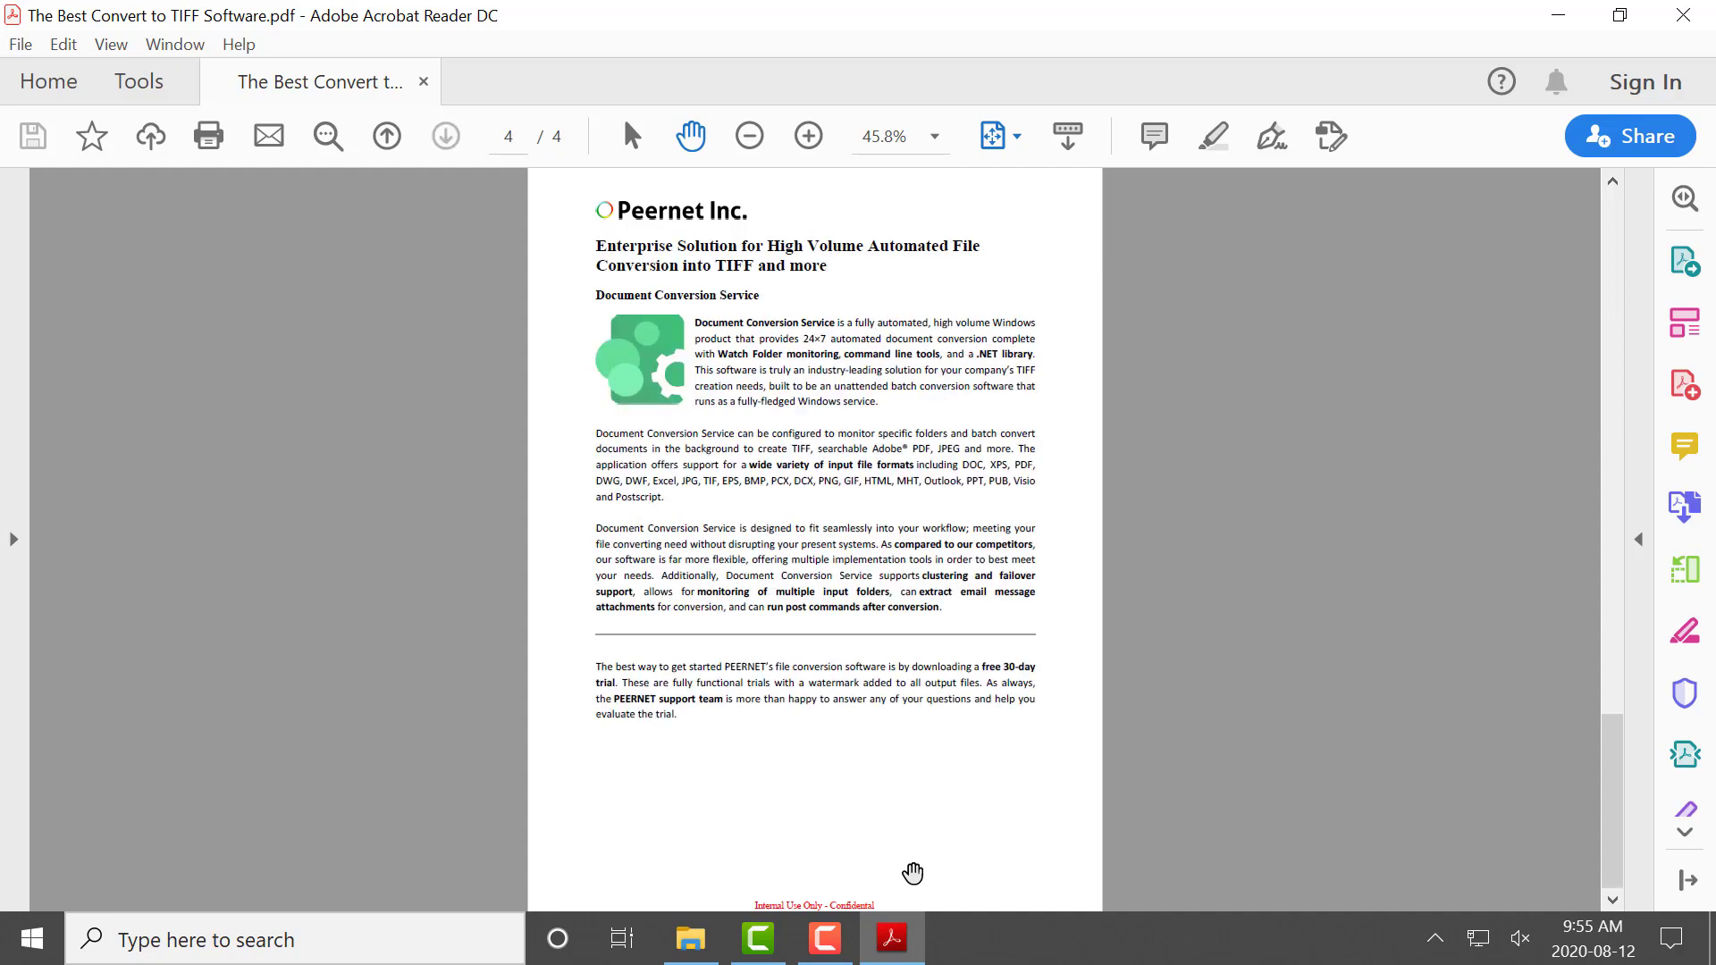
pyautogui.scroll(3, 913, 873)
pyautogui.scroll(6, 913, 873)
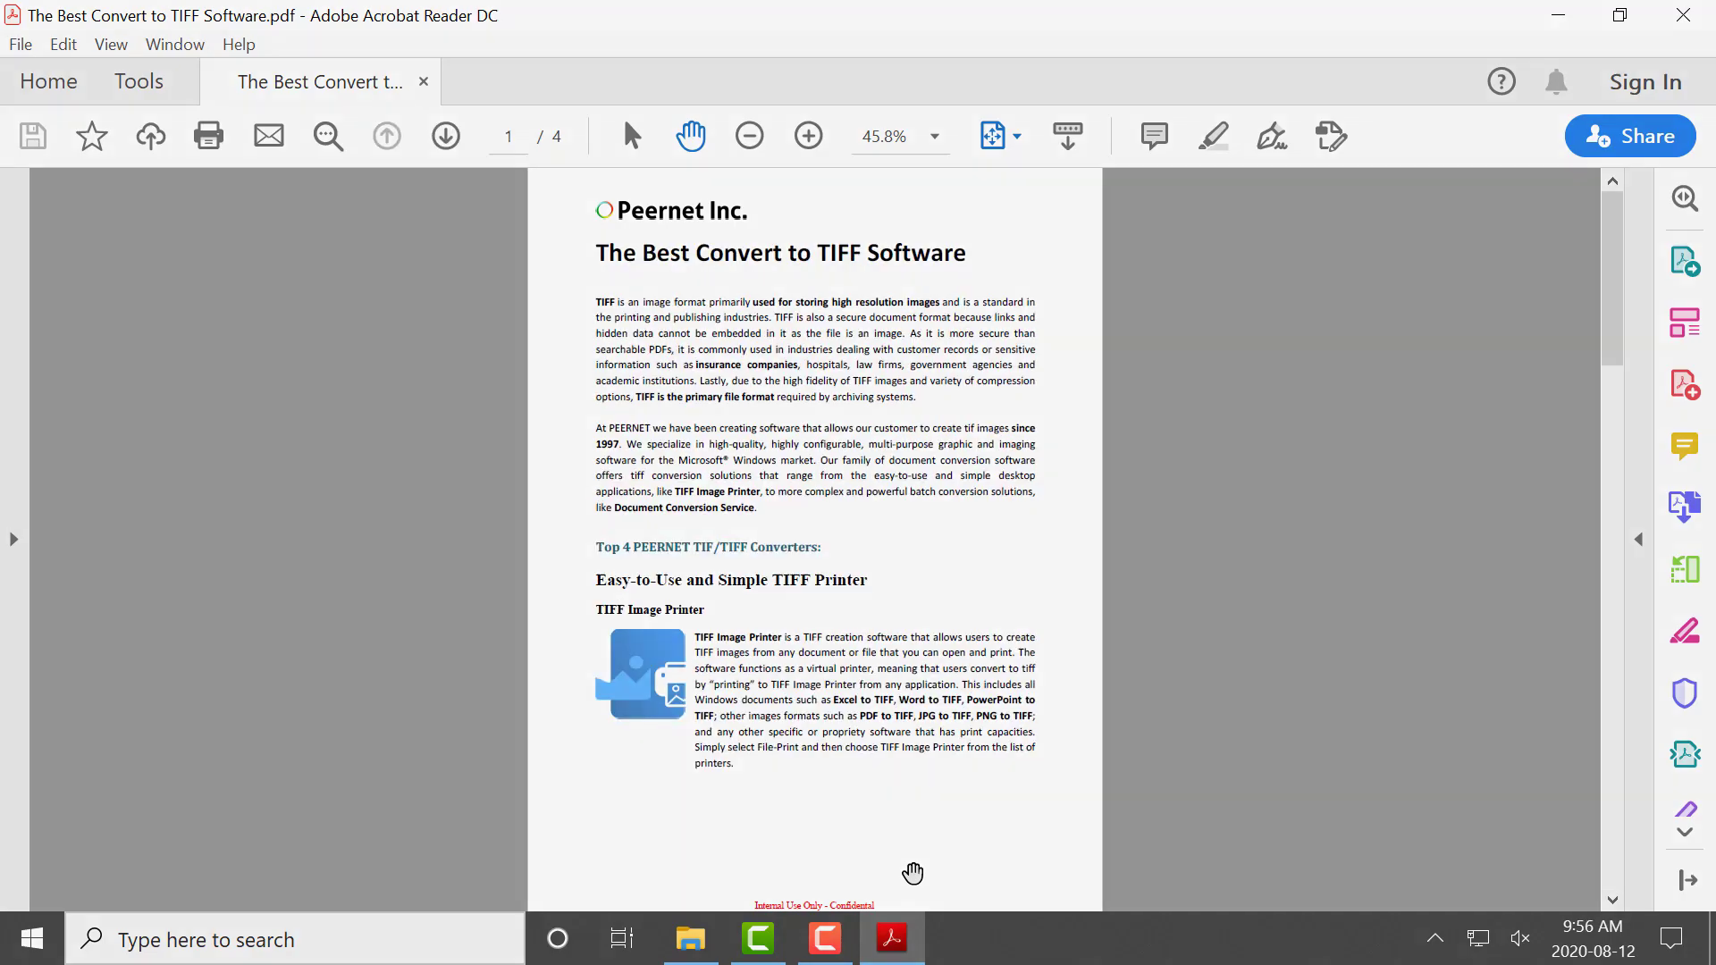